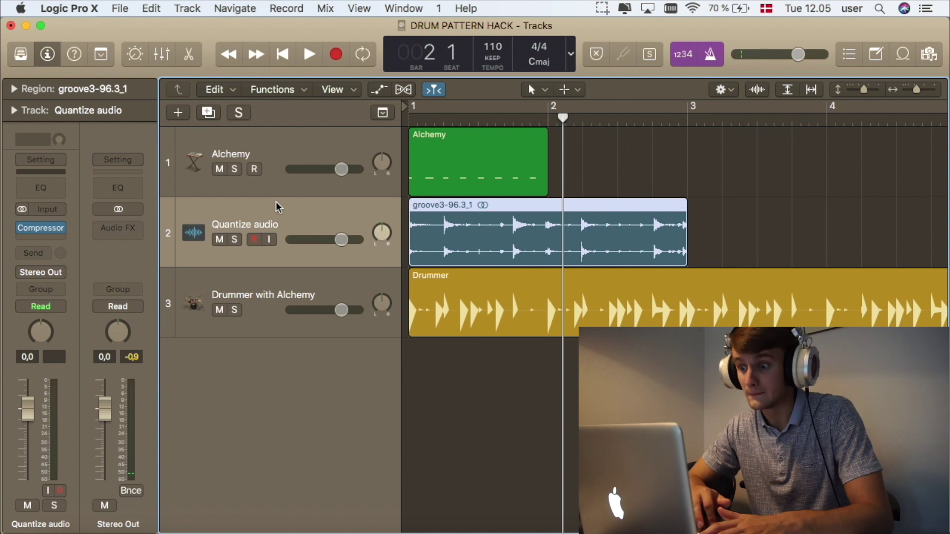
Step: Solo the Quantize audio track and play its groove from the beginning of the project
left_click(235, 239)
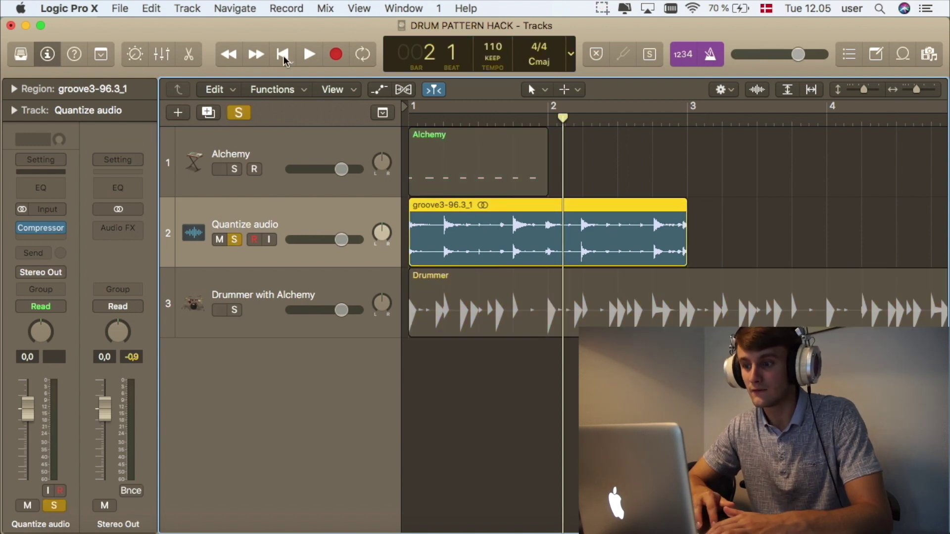
left_click(283, 57)
key("space")
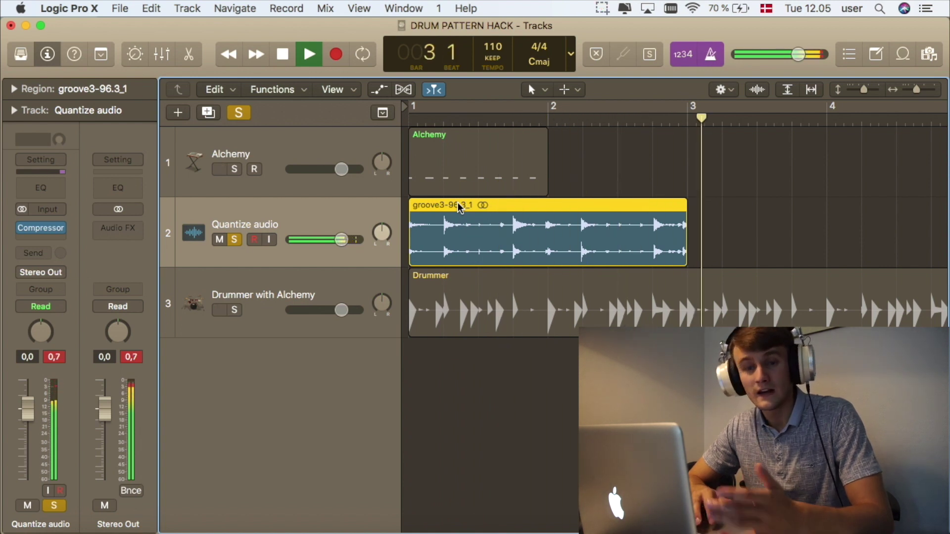
key("space")
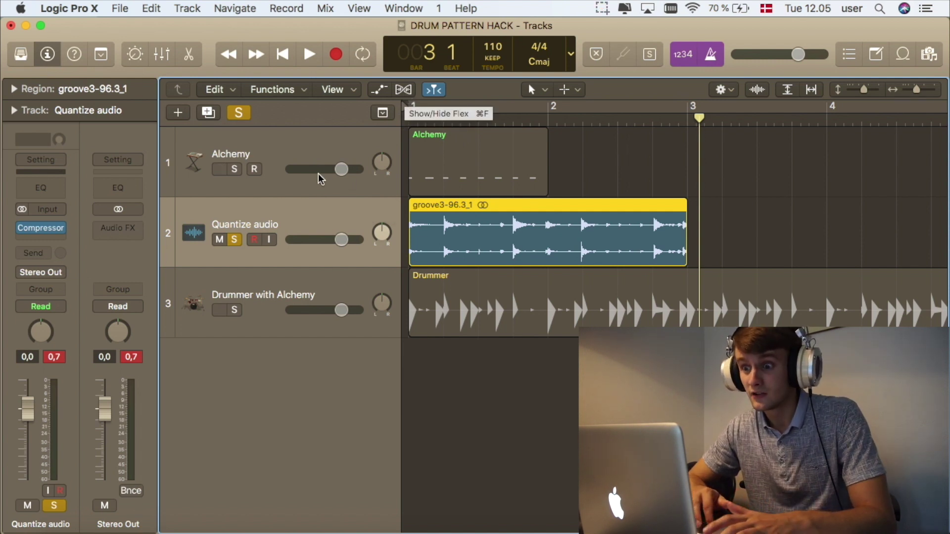
Step: Enable Flex on the Quantize audio track and quantize its groove region to 1/16 Note
left_click(405, 88)
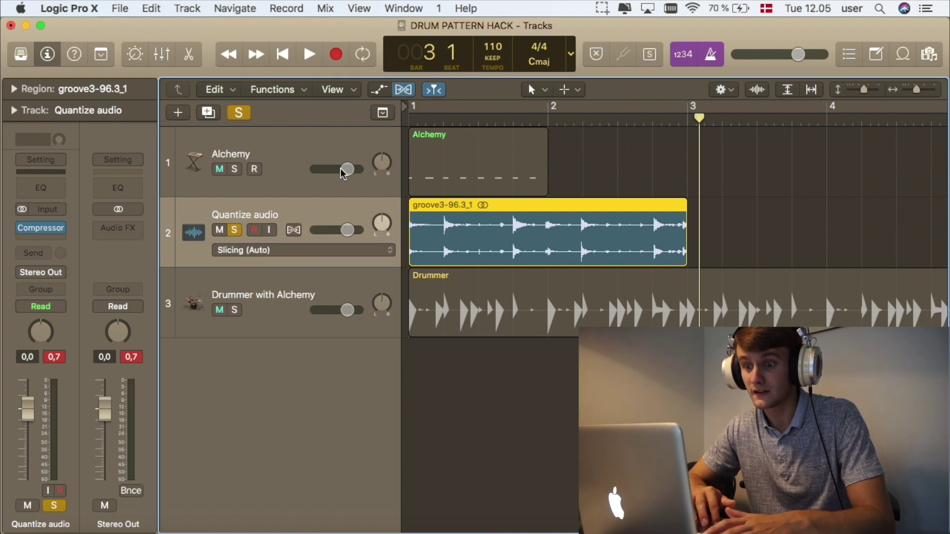
left_click(293, 230)
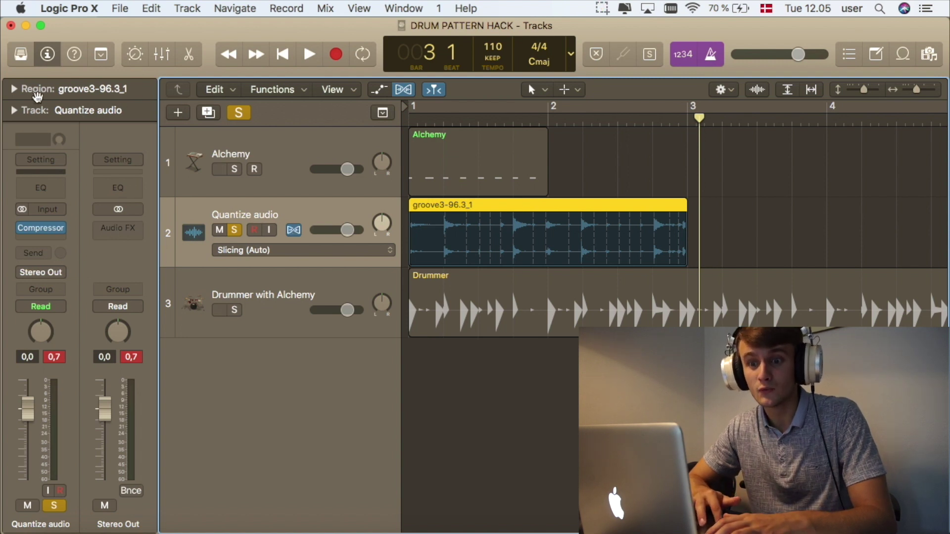
left_click(13, 90)
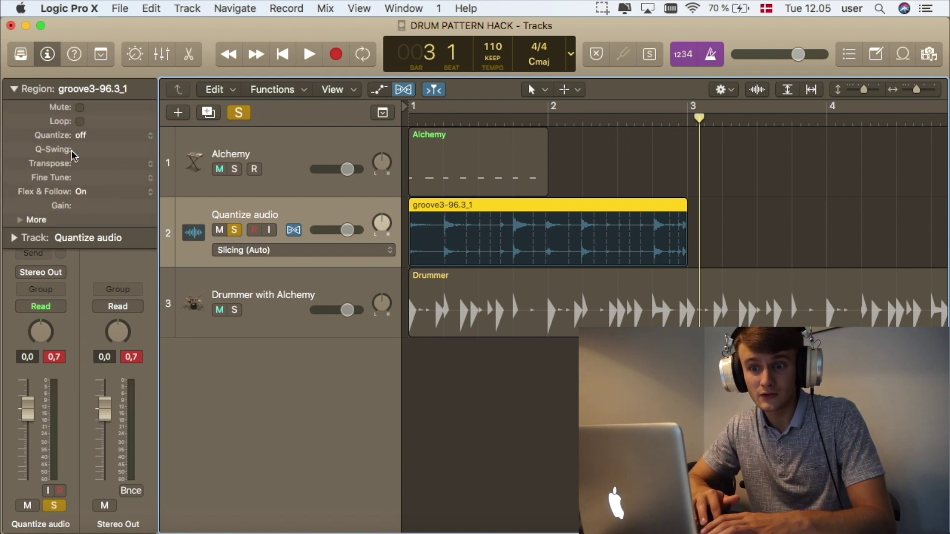
left_click(98, 141)
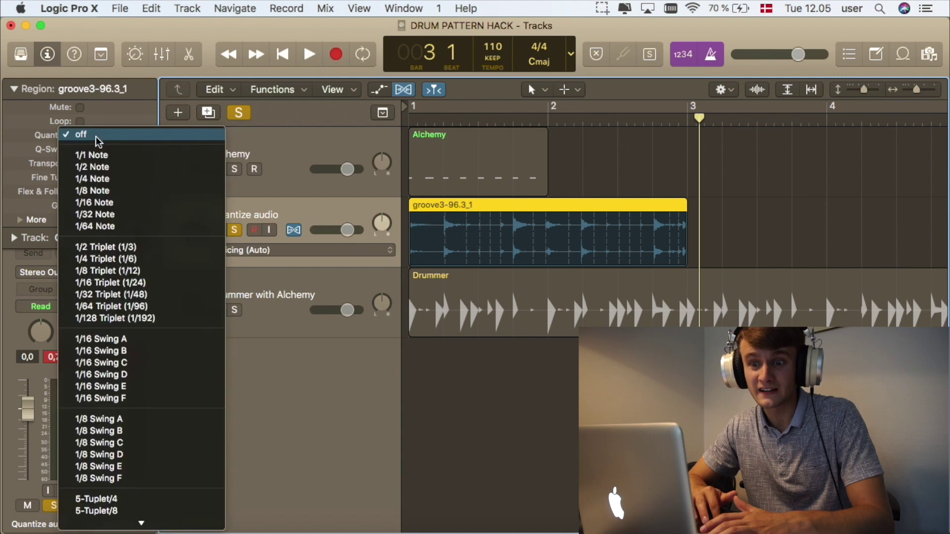
left_click(117, 118)
left_click(101, 138)
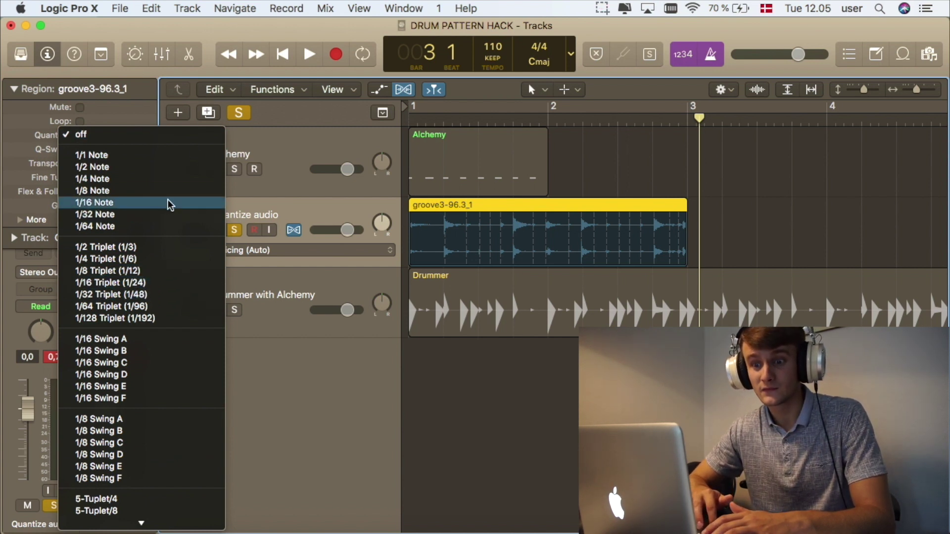
left_click(141, 203)
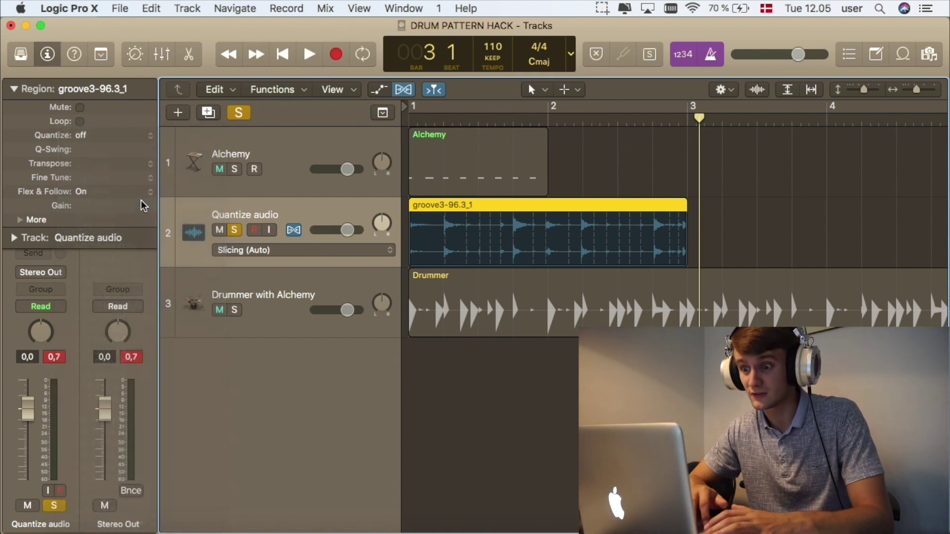
Step: Listen to the 1/16 Note version of the groove from the beginning
left_click(282, 55)
key("space")
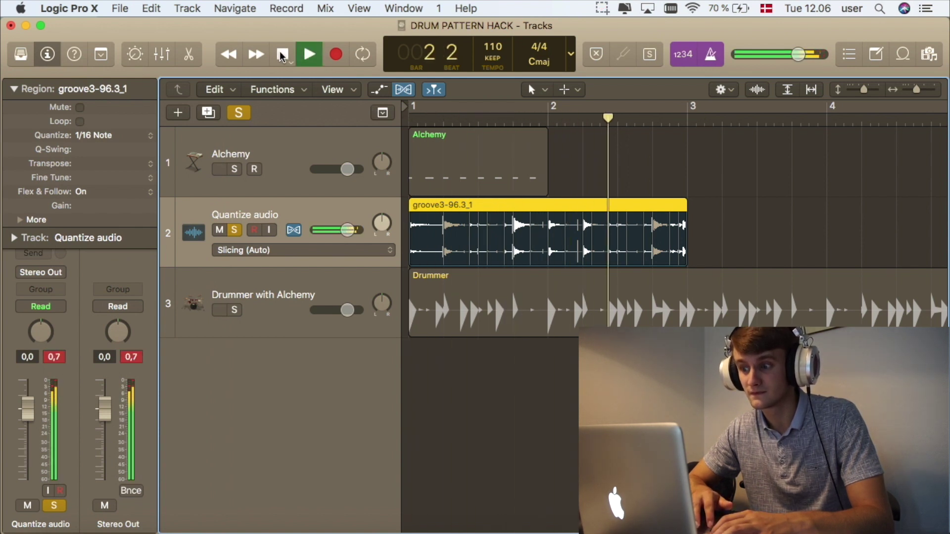
key("space")
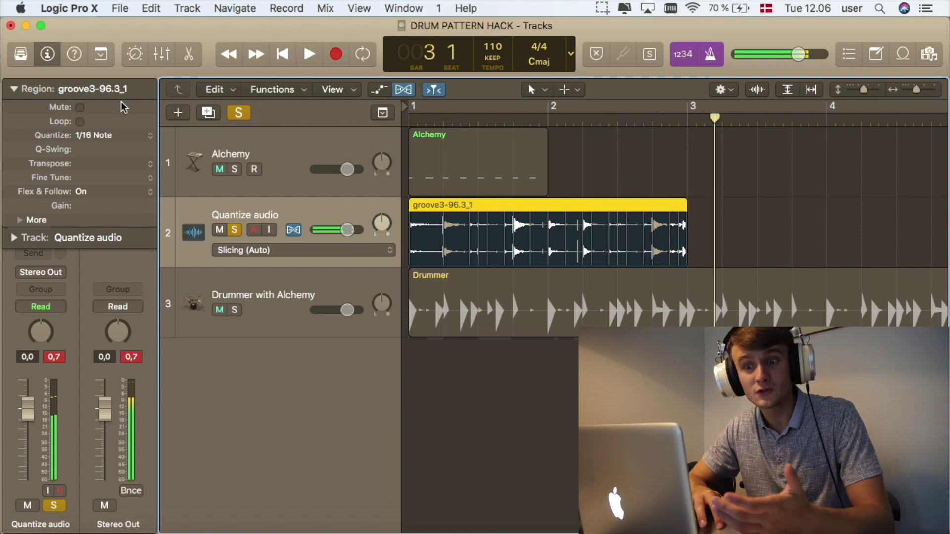
Step: Set the groove region's quantization to 1/16 Triplet and play it from the beginning
left_click(101, 136)
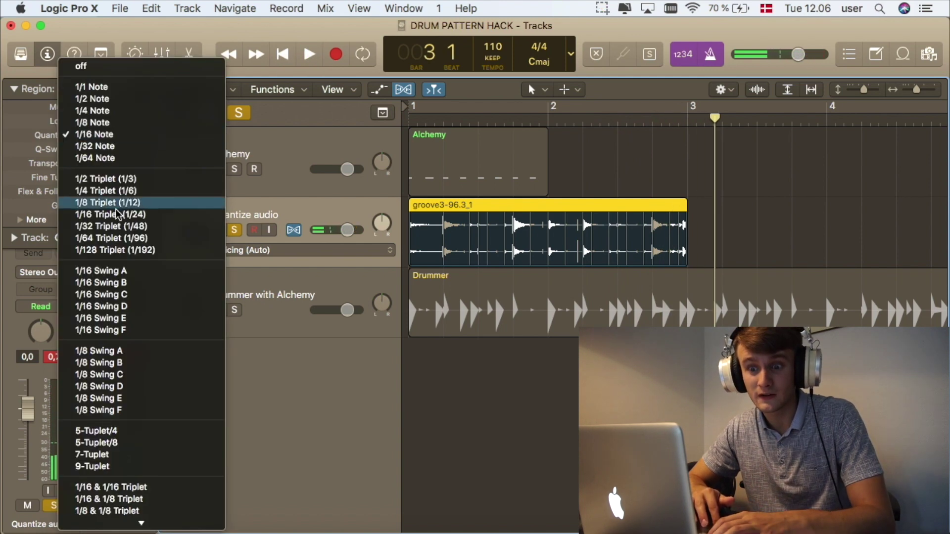
left_click(118, 216)
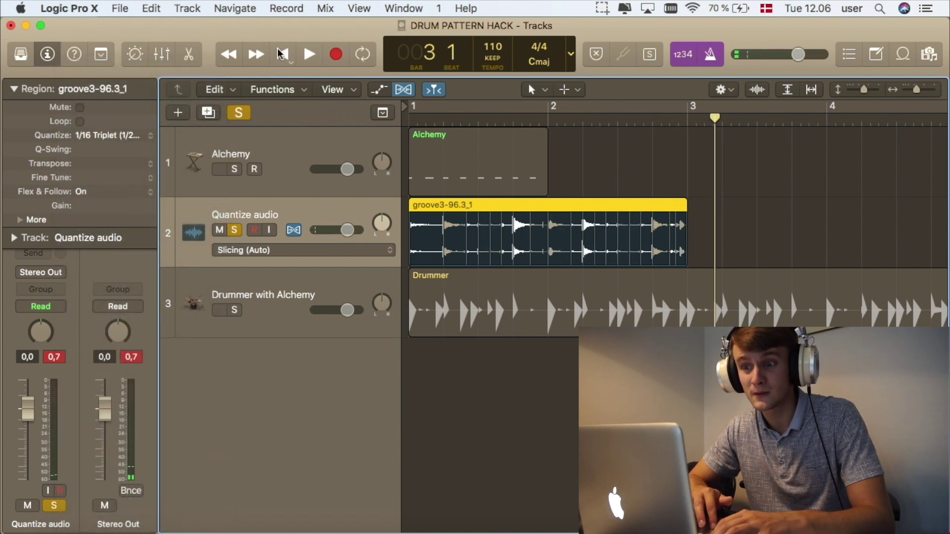
left_click(273, 57)
key("space")
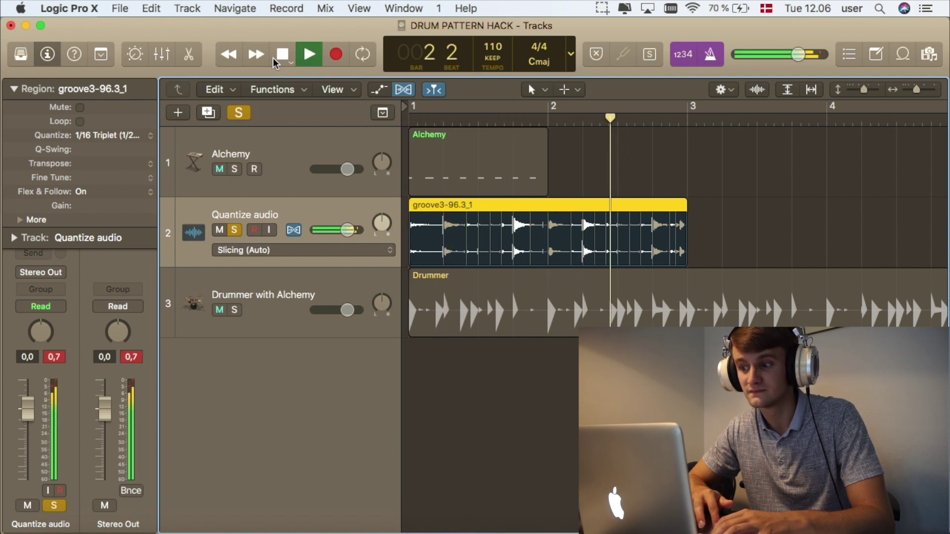
key("space")
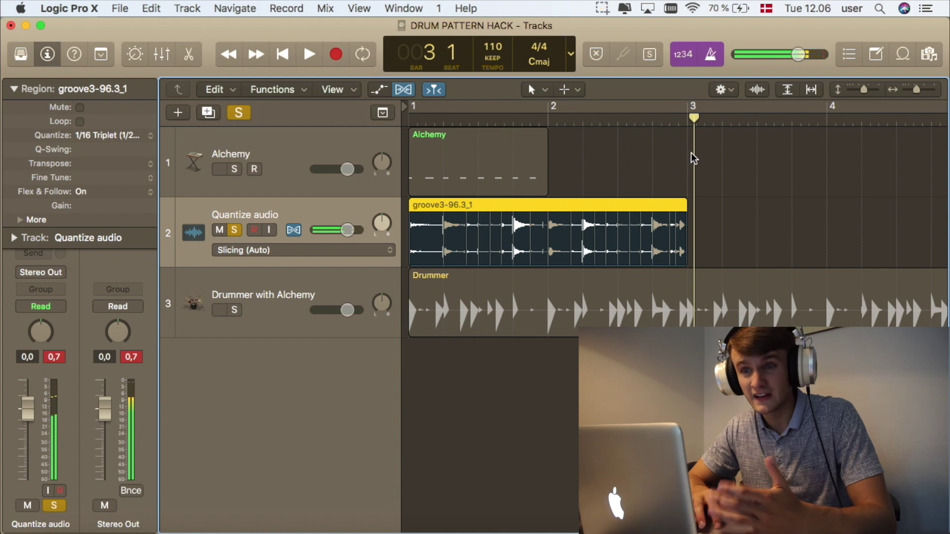
Step: Try shifting the groove's hit on beat 2 of bar 1 slightly later with Flex, and play the region from the beginning
left_click_drag(913, 90, 916, 90)
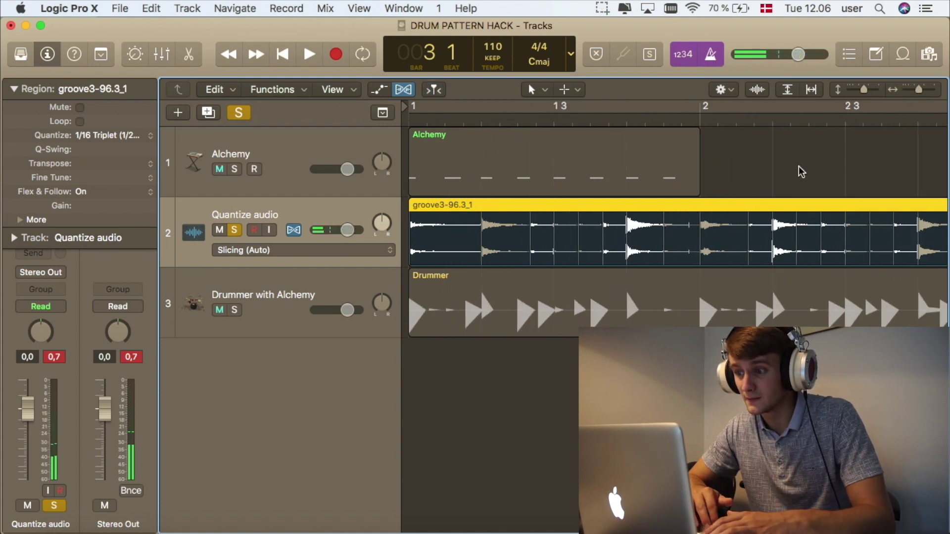
scroll(799, 170, "right", 2)
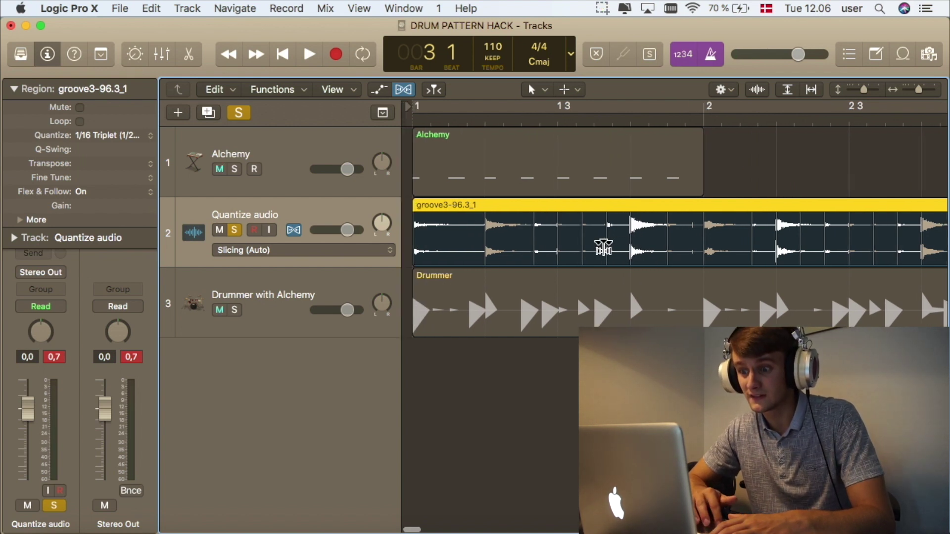
scroll(606, 248, "left", 2)
left_click_drag(481, 244, 500, 243)
left_click(283, 55)
key("space")
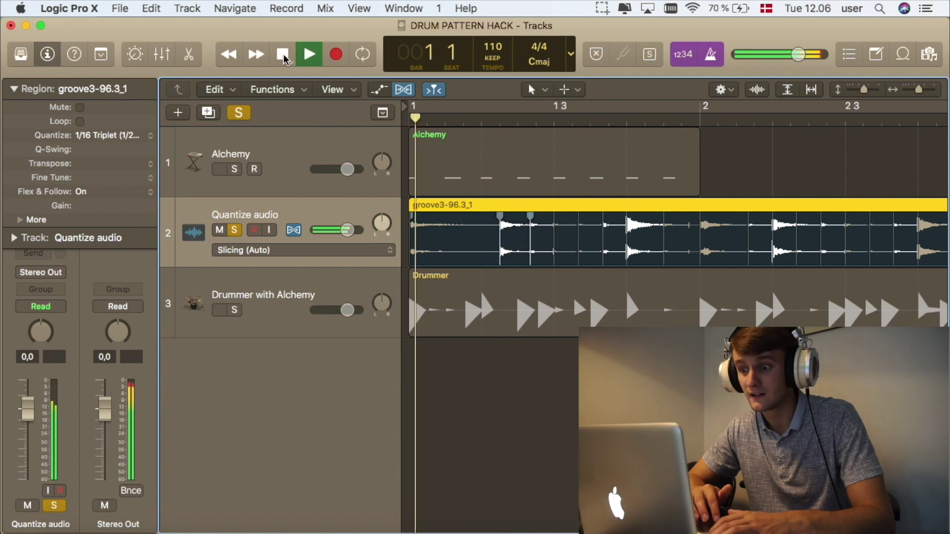
key("space")
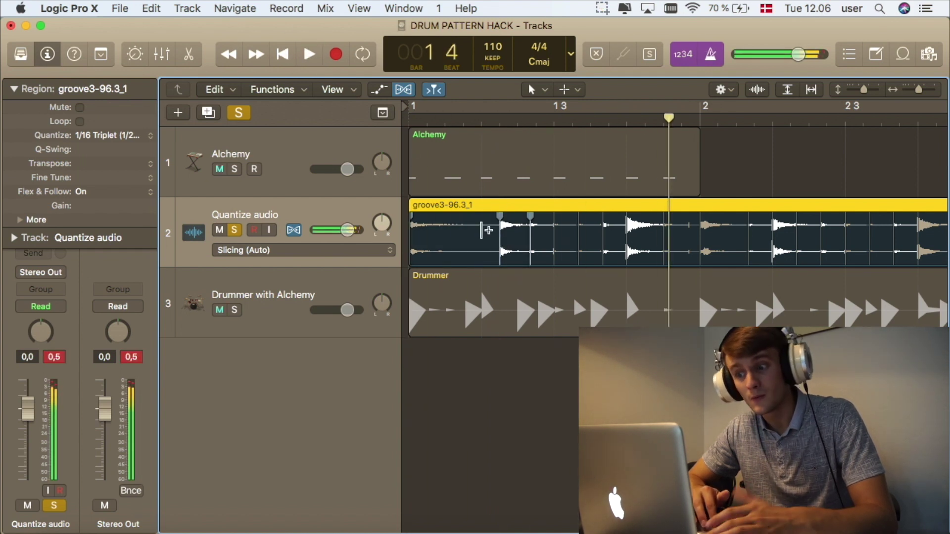
Step: Move the shifted hit's flex marker back onto beat 2 of bar 1 and look over the rest of the region
left_click_drag(498, 240, 480, 244)
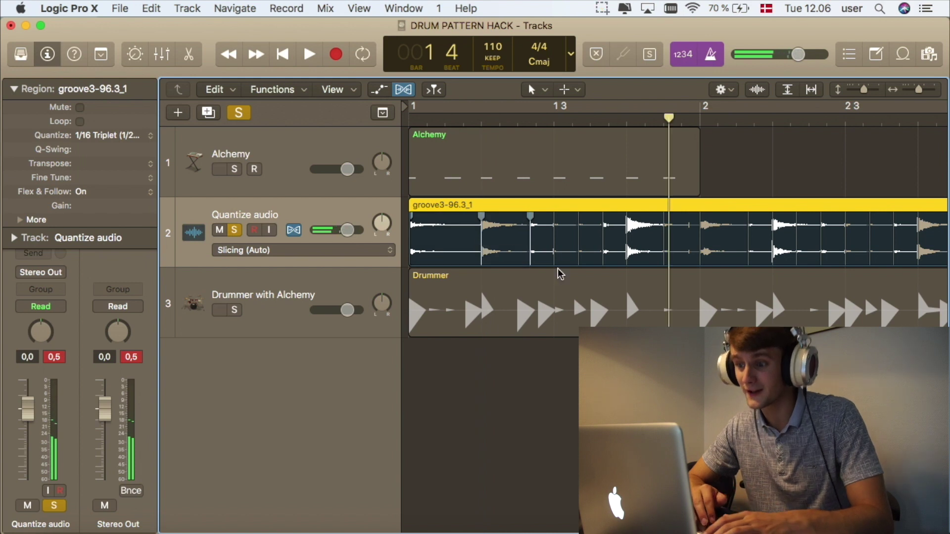
scroll(589, 265, "right", 1)
scroll(589, 265, "right", 10)
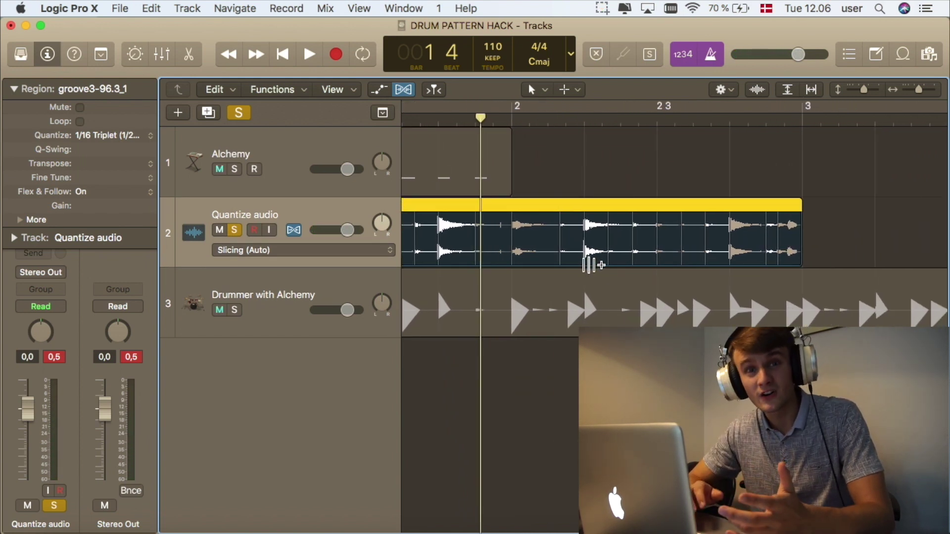
scroll(589, 265, "left", 10)
scroll(589, 265, "right", 1)
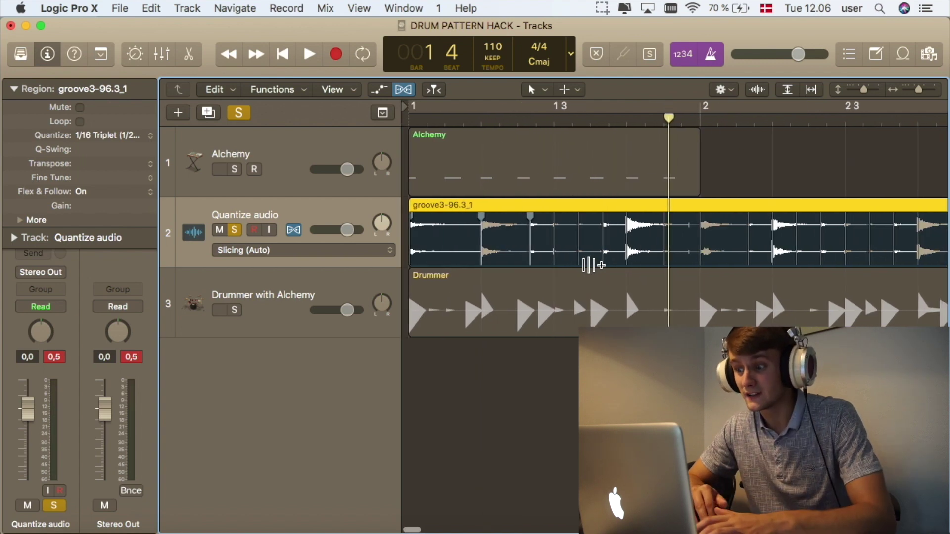
left_click_drag(929, 93, 920, 92)
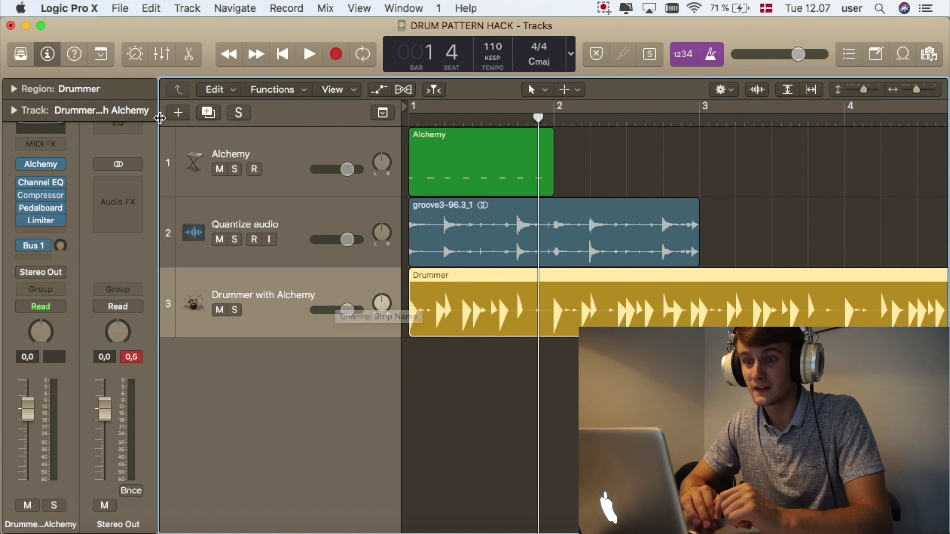
Step: Create a new Drummer track with the R&B genre and solo it
left_click(177, 113)
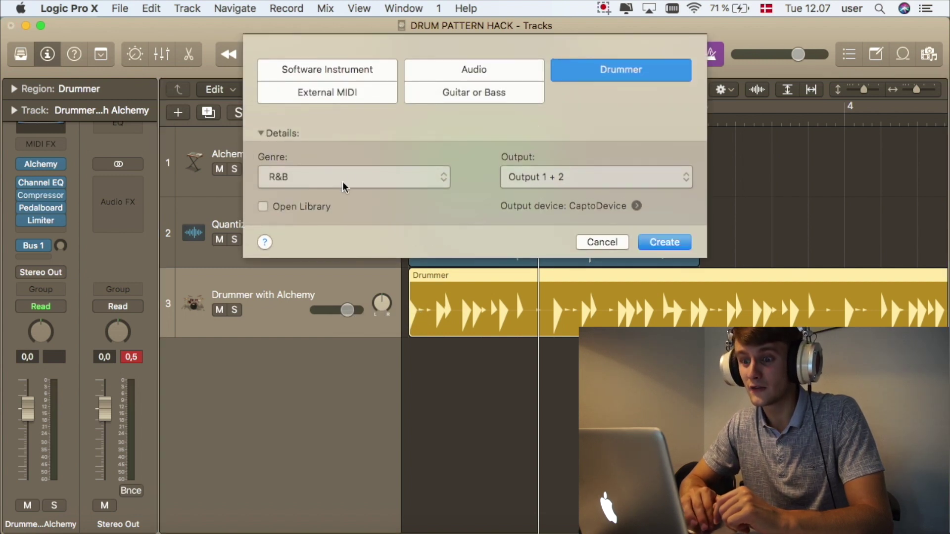
left_click(344, 187)
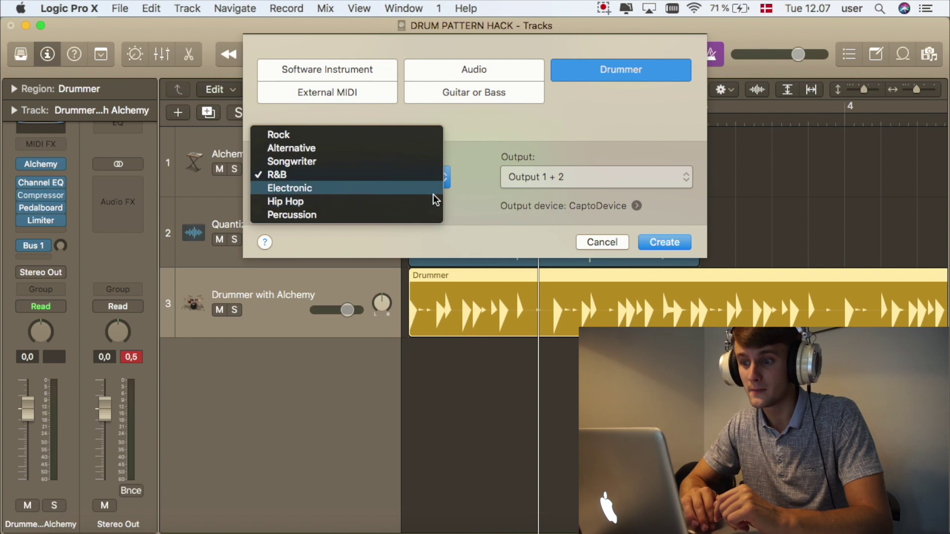
left_click(552, 243)
left_click(677, 244)
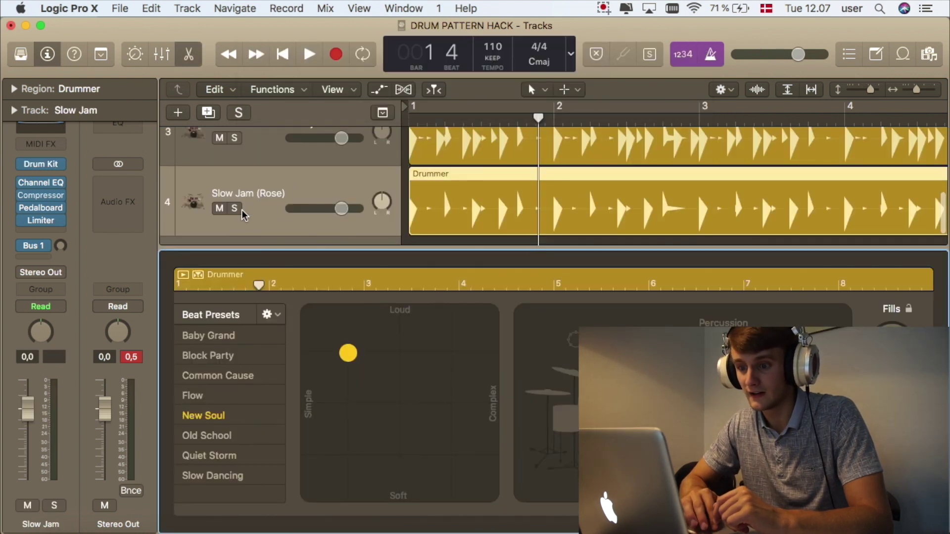
left_click(234, 209)
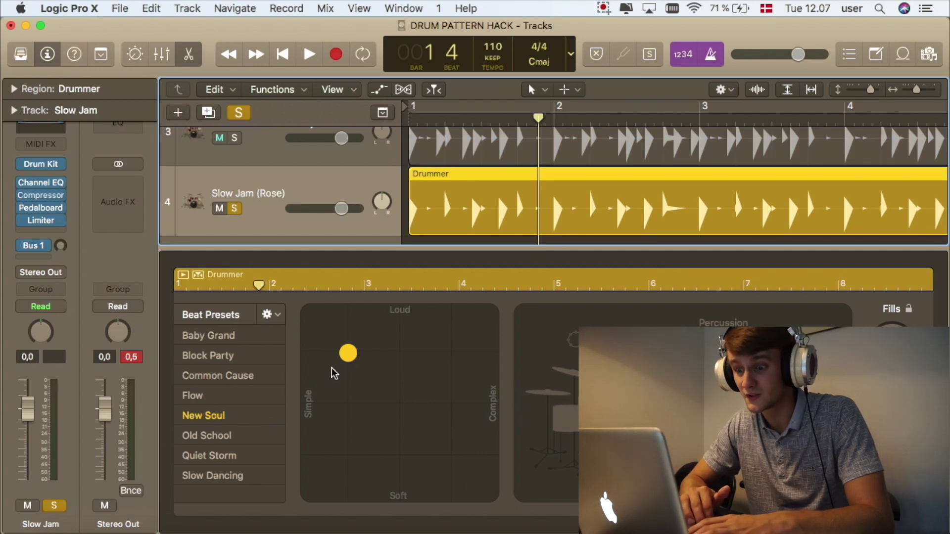
Step: Set the Slow Jam drummer to the midpoint of Simple/Complex and Loud/Soft, and make Kick & Snare follow the Quantize audio track
left_click_drag(351, 356, 400, 405)
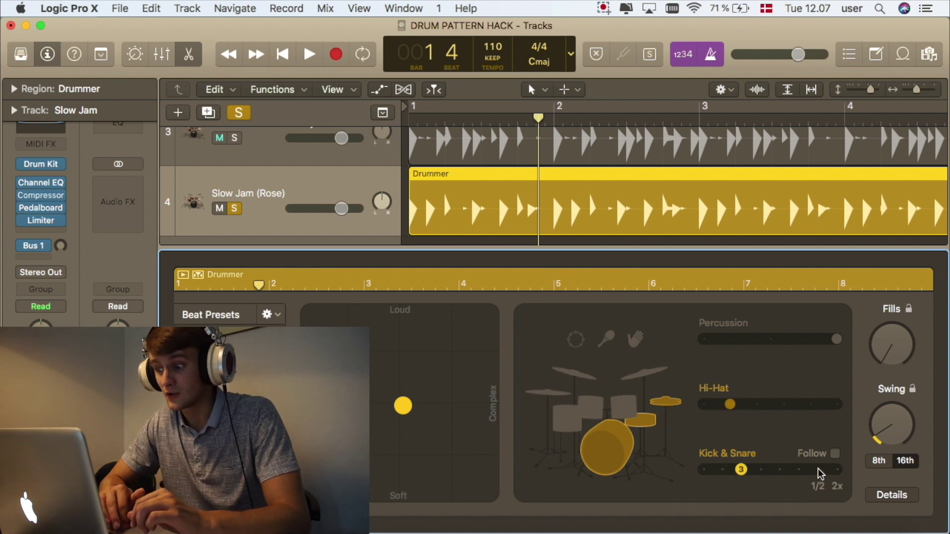
left_click(835, 454)
left_click(802, 476)
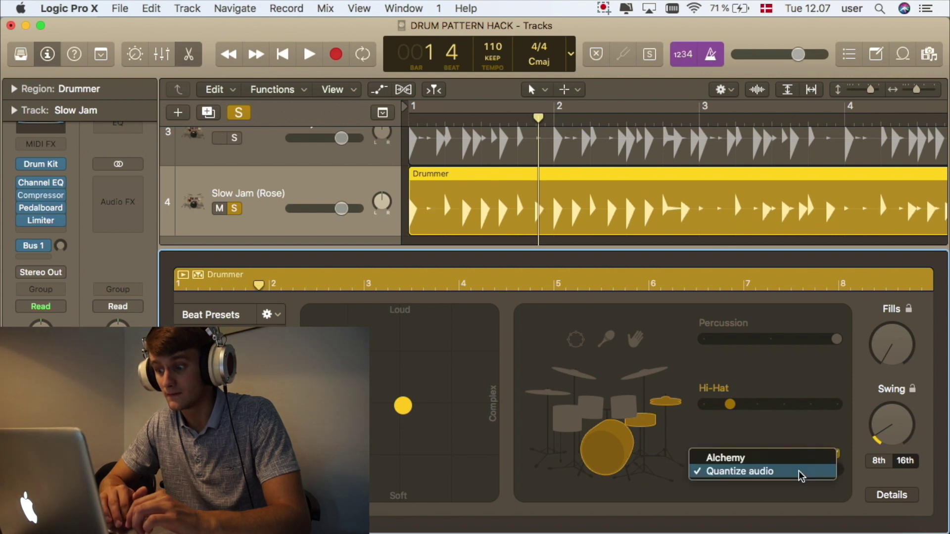
left_click(802, 429)
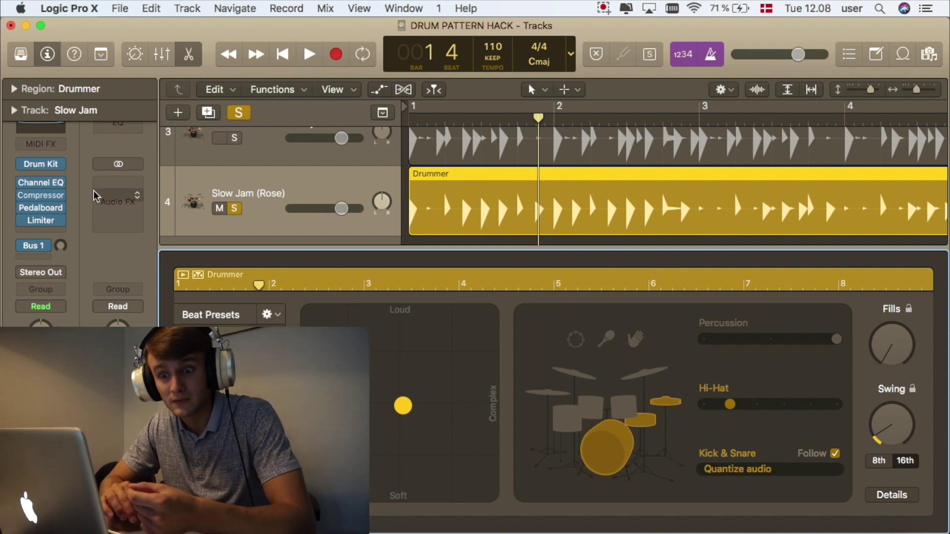
Step: View the Slow Jam track's Drum Kit instrument and close its window
mouse_move(57, 164)
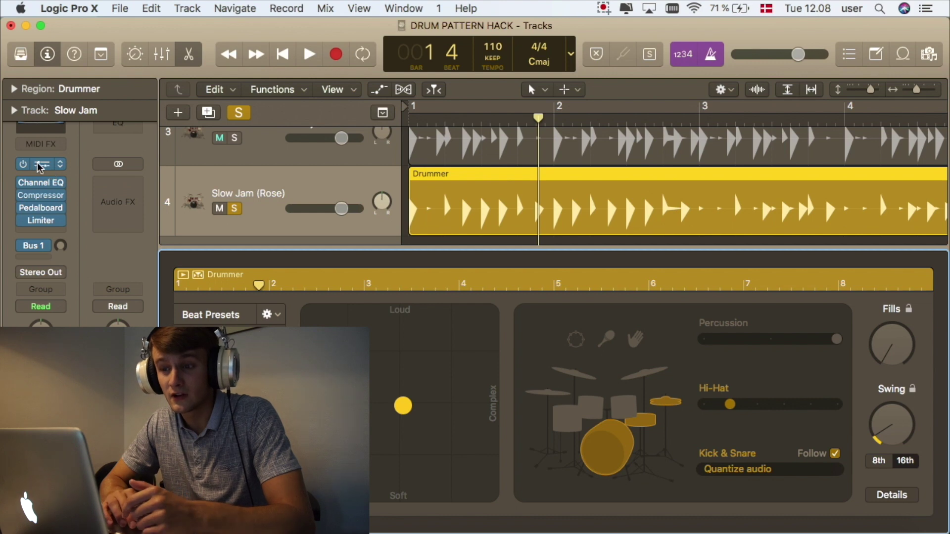
left_click(40, 165)
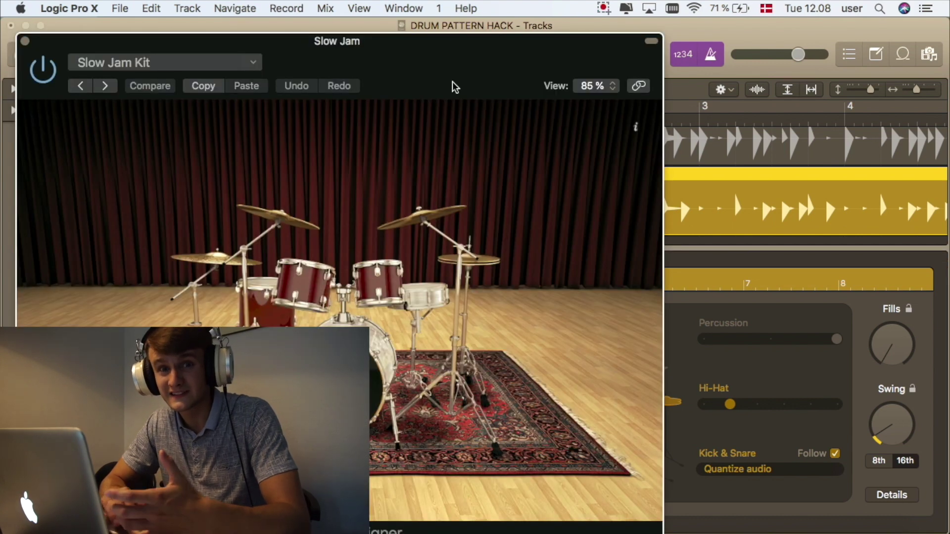
left_click(25, 41)
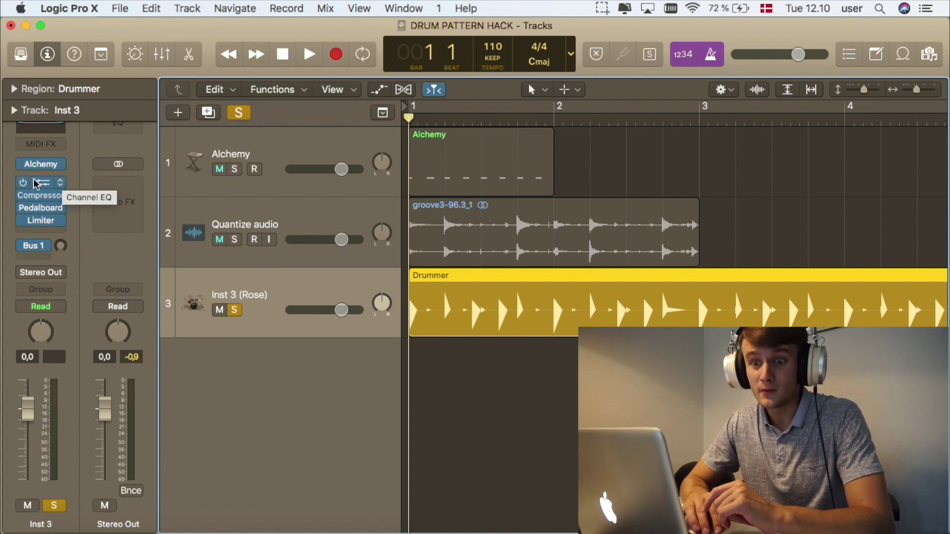
Step: Open Inst 3's Alchemy and start an audio import into source A with Sampler analysis mode and Drum mapping
mouse_move(43, 170)
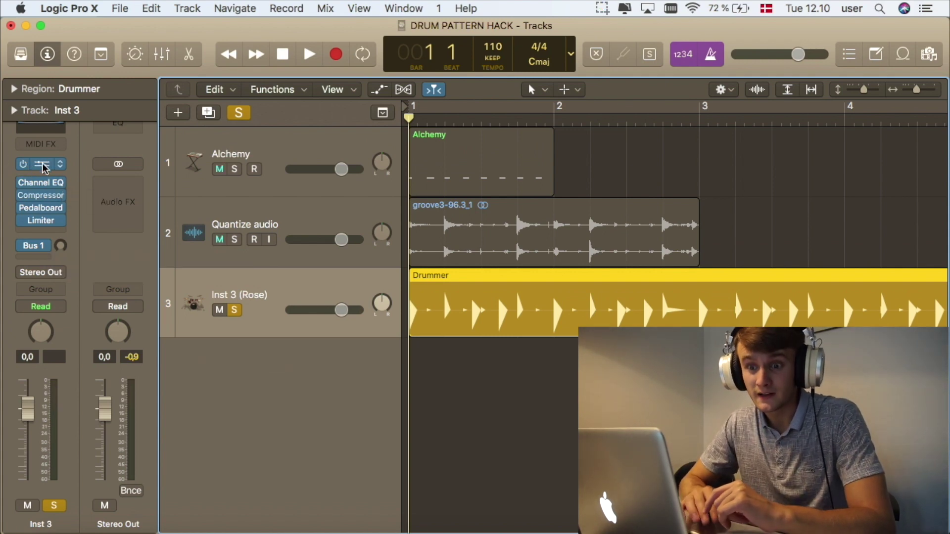
left_click(43, 167)
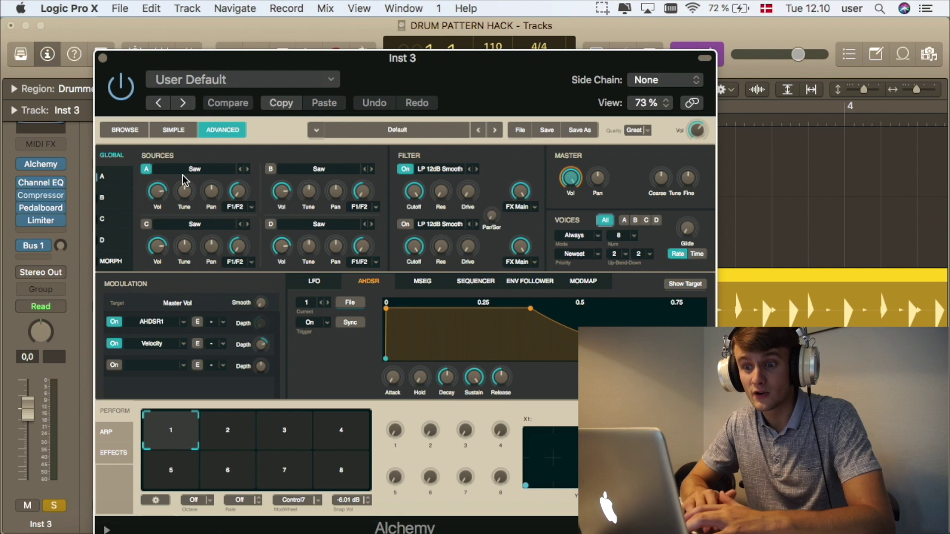
left_click(195, 169)
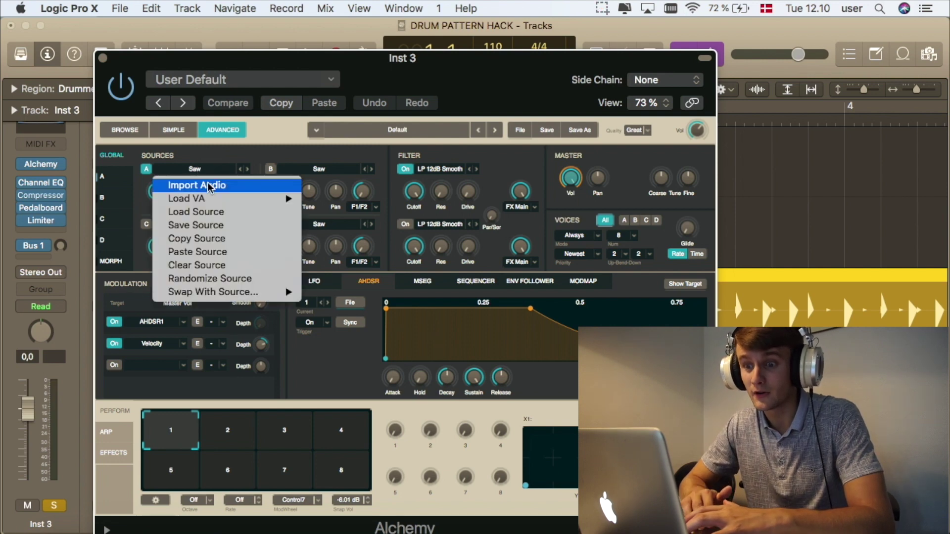
left_click(221, 185)
left_click_drag(482, 94, 453, 62)
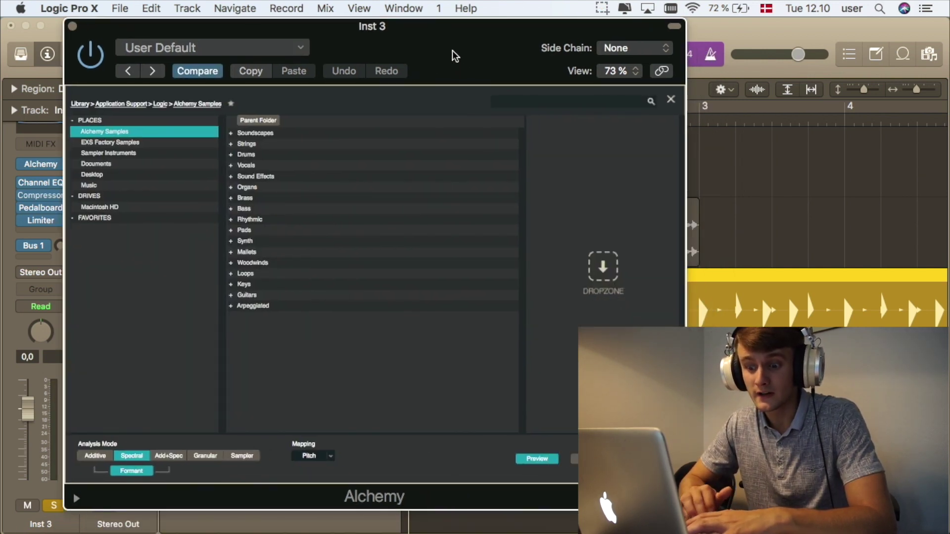
left_click(241, 457)
left_click(300, 458)
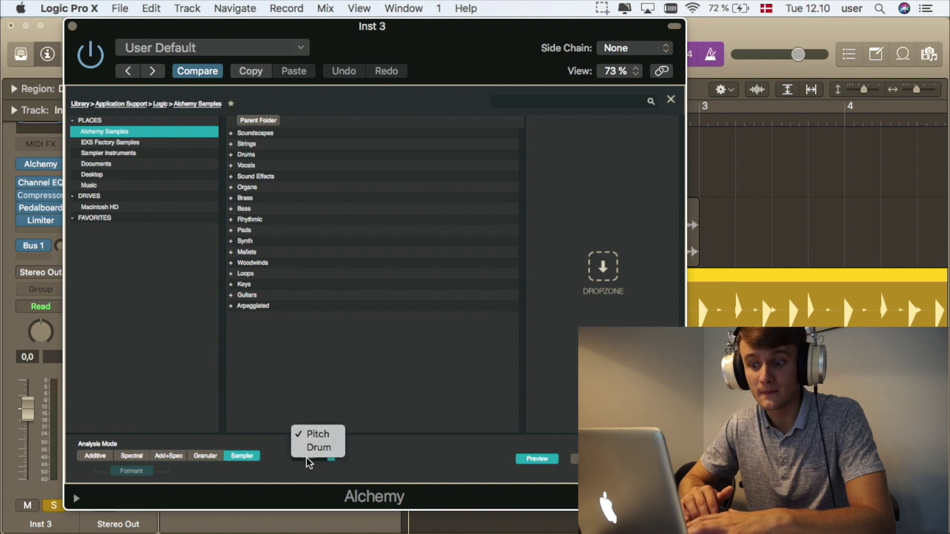
left_click(316, 451)
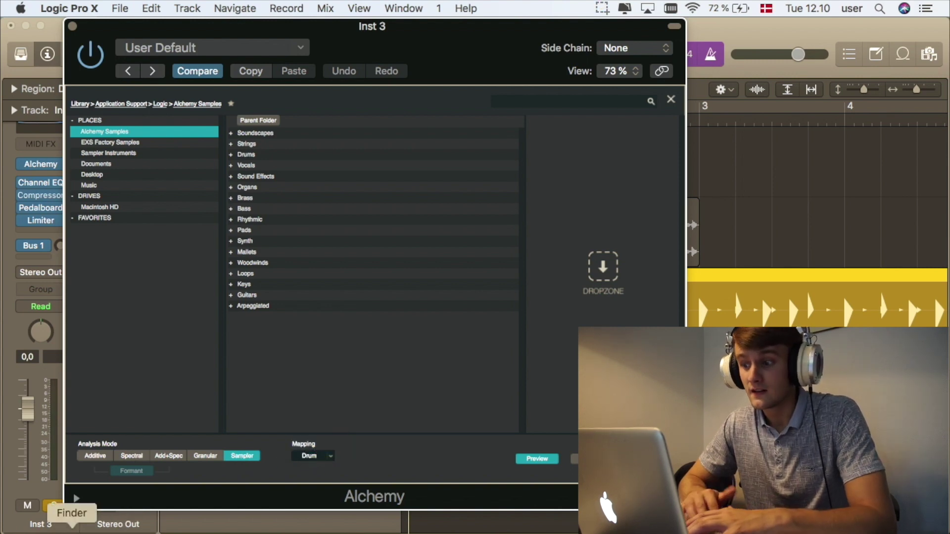
Step: Switch to Finder, audition Kick Punch.wav in the SUPER DRUMS! folder and add it to Alchemy's import dropzone
left_click(74, 520)
left_click_drag(472, 76, 765, 95)
left_click(748, 250)
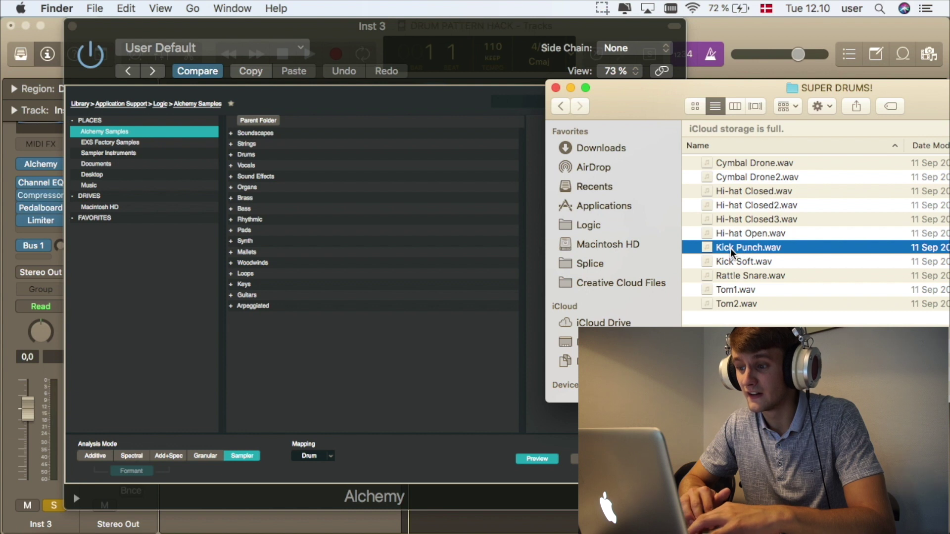
key("space")
key("space")
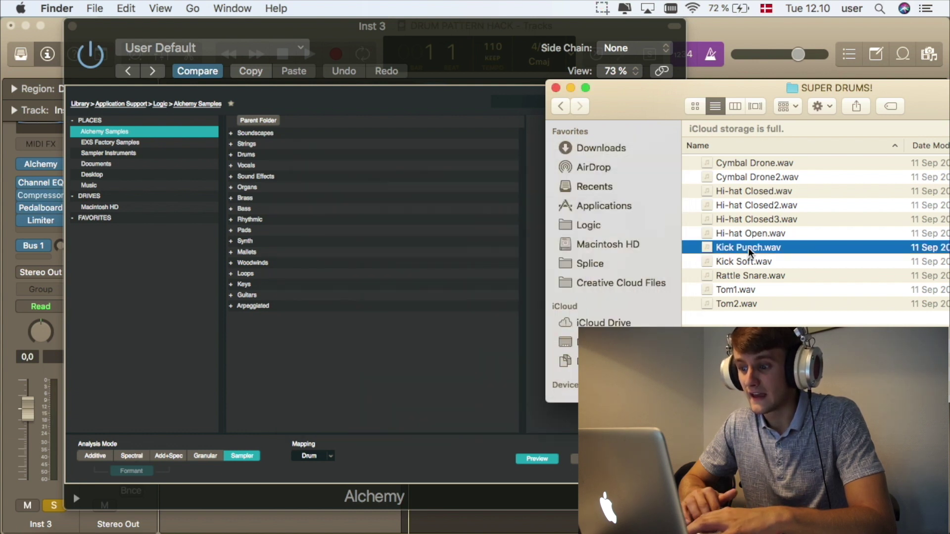
left_click_drag(732, 254, 572, 425)
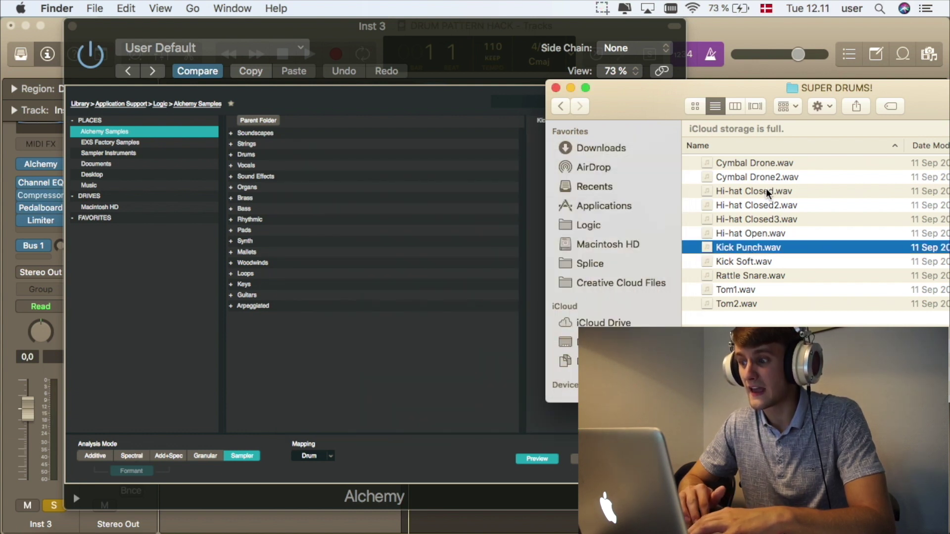
Step: Add Hi-hat Closed.wav and Rattle Snare.wav to Alchemy's dropzone, close the Finder window and import the three samples
left_click(713, 191)
left_click_drag(759, 196, 538, 414)
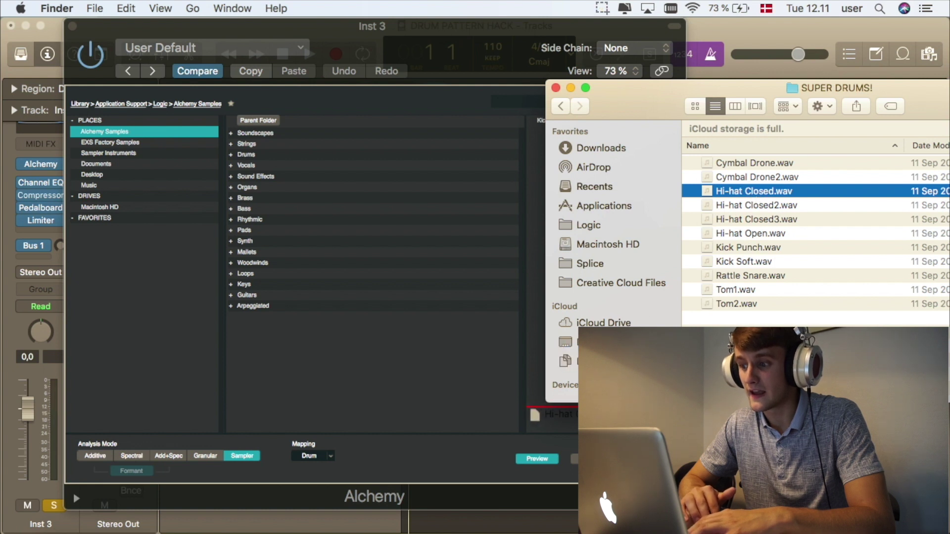
left_click(762, 275)
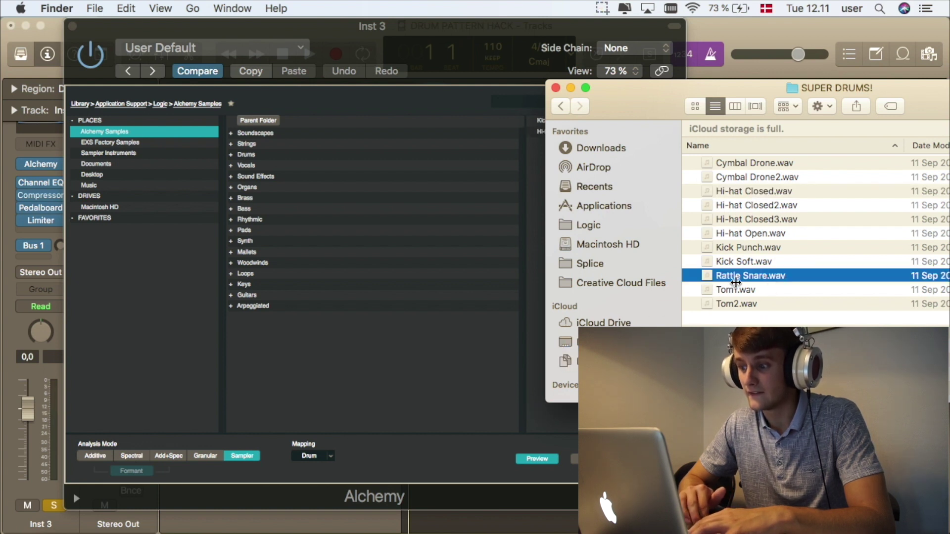
left_click_drag(736, 282, 542, 414)
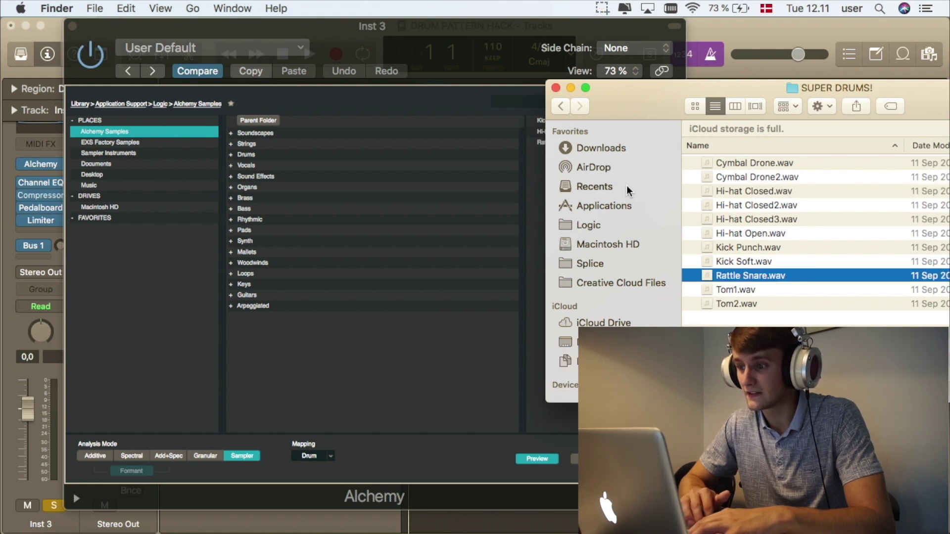
left_click(556, 88)
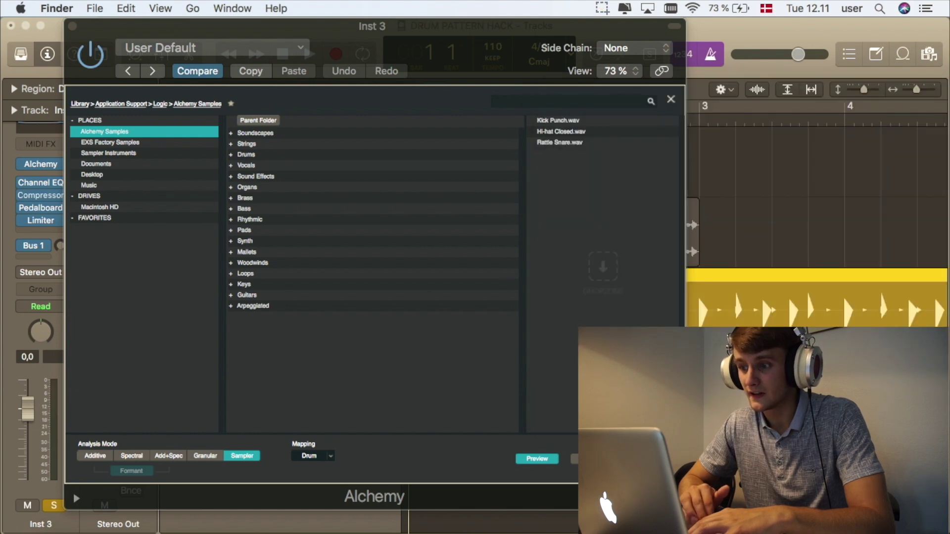
left_click(646, 459)
Step: Play the Drummer region through the samples imported into Alchemy and stop playback
left_click_drag(467, 55, 527, 161)
key("space")
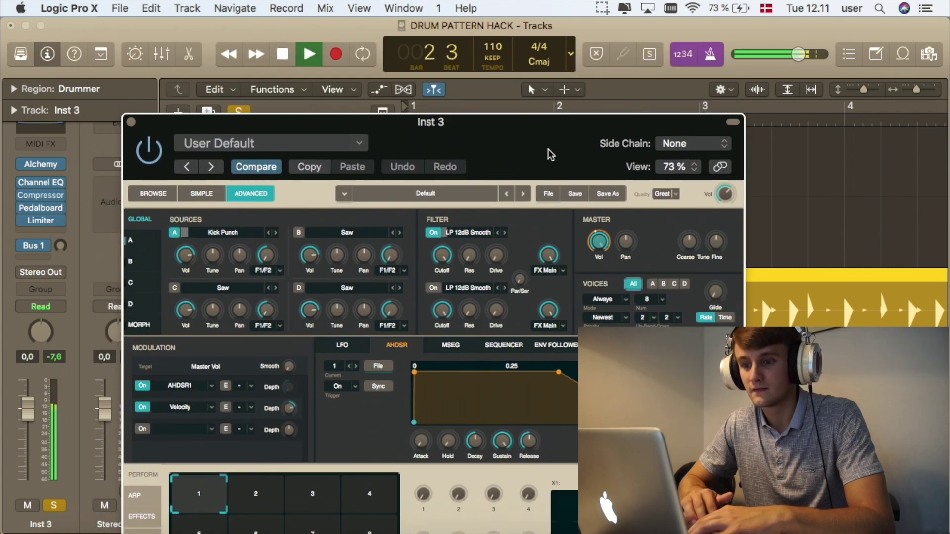
key("space")
left_click(218, 238)
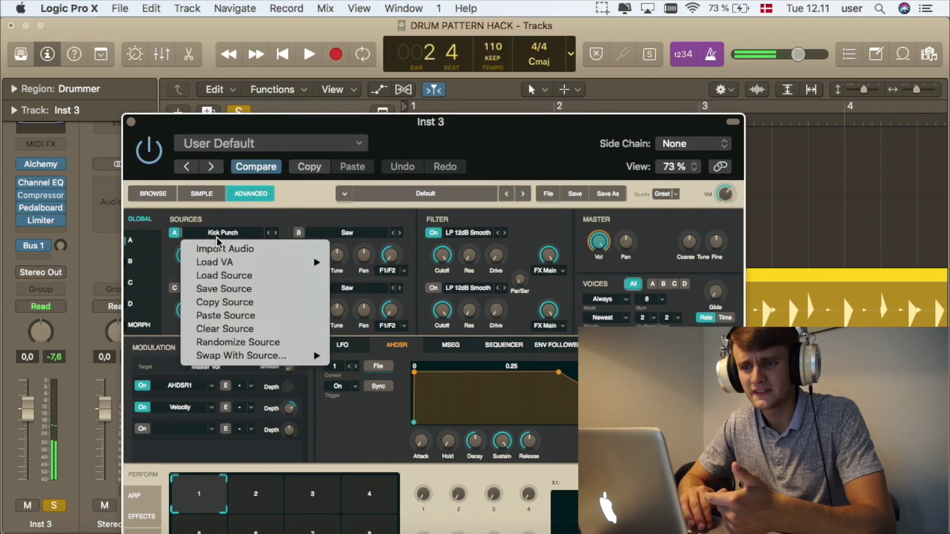
left_click(140, 253)
Step: Open source A's zone editor in Alchemy and place the plug-in window clear of the track headers
left_click(130, 240)
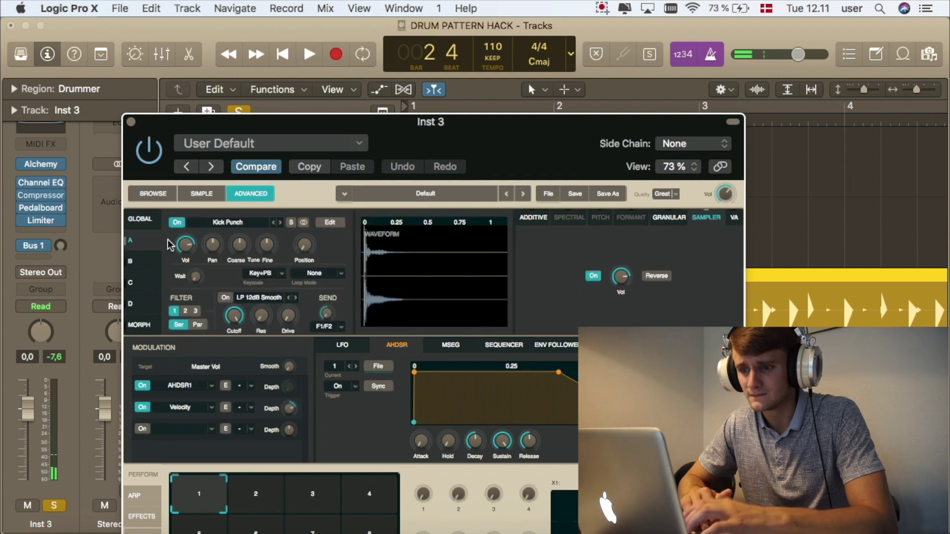
left_click(329, 222)
left_click_drag(432, 149, 353, 125)
left_click_drag(255, 414, 571, 369)
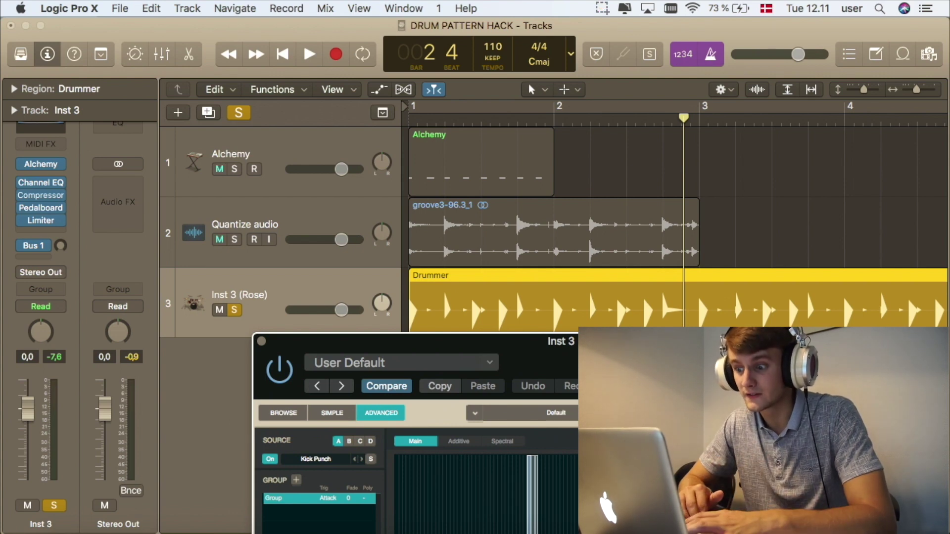
left_click_drag(570, 367, 714, 147)
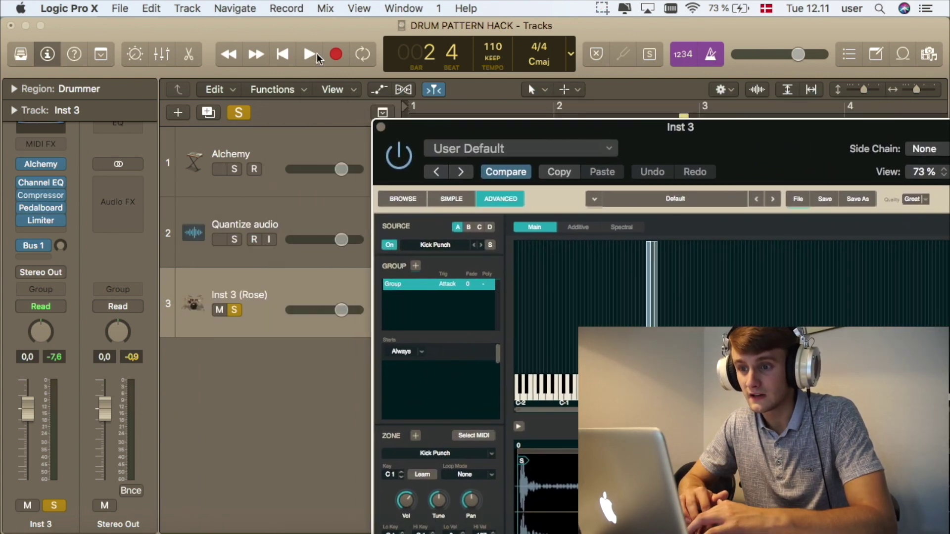
Step: Play the Drummer pattern from bar 1 to hear which keys trigger the samples
key("Return")
key("space")
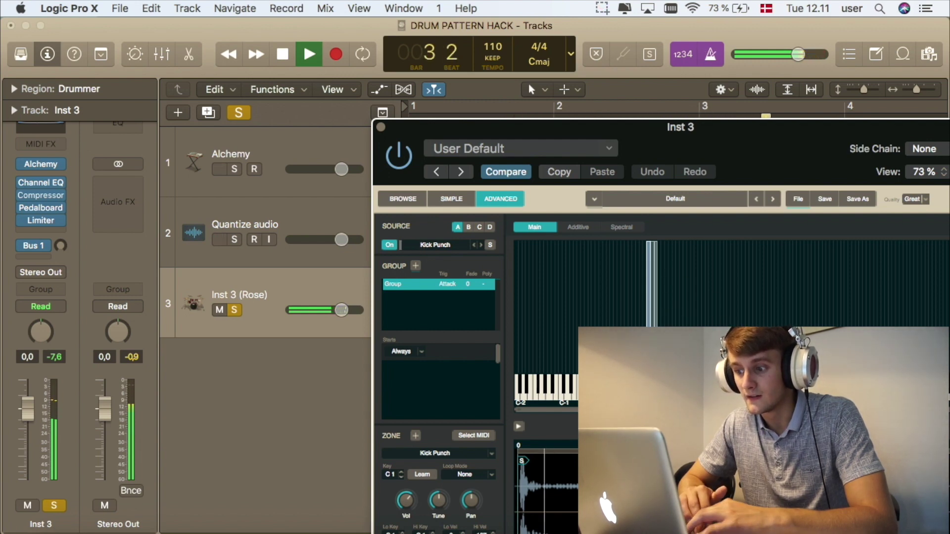
key("space")
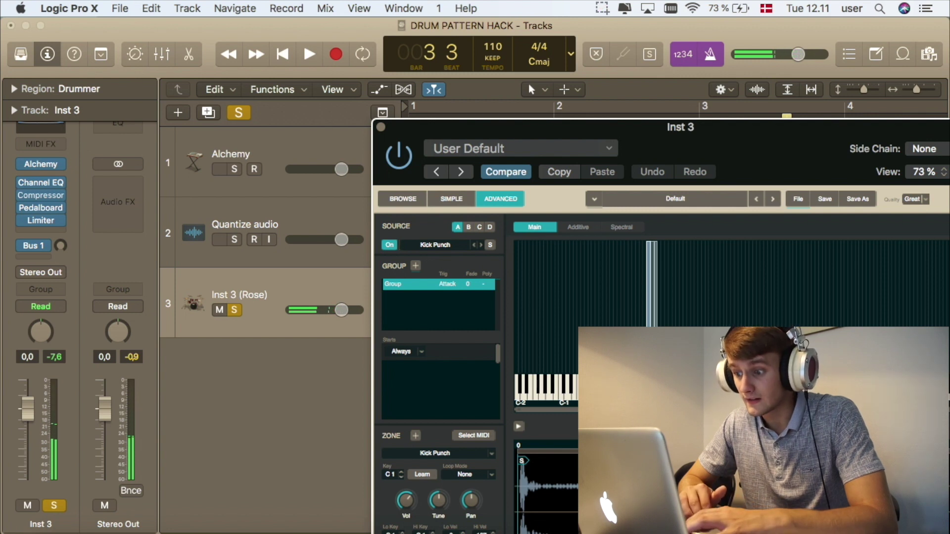
Step: Try the Hi-hat Closed zone on A1, play the pattern, and set the zone's low and high keys to Gb1
left_click(655, 344)
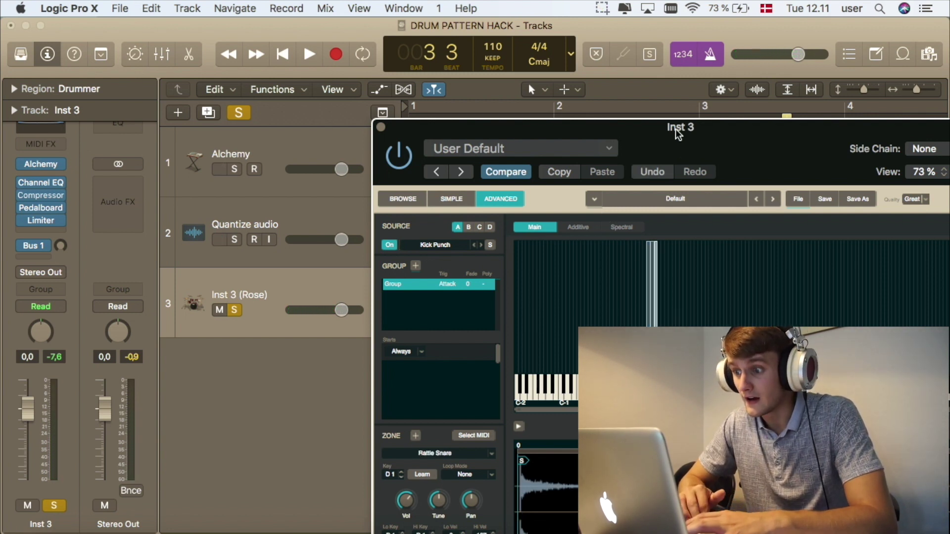
left_click_drag(683, 127, 593, 86)
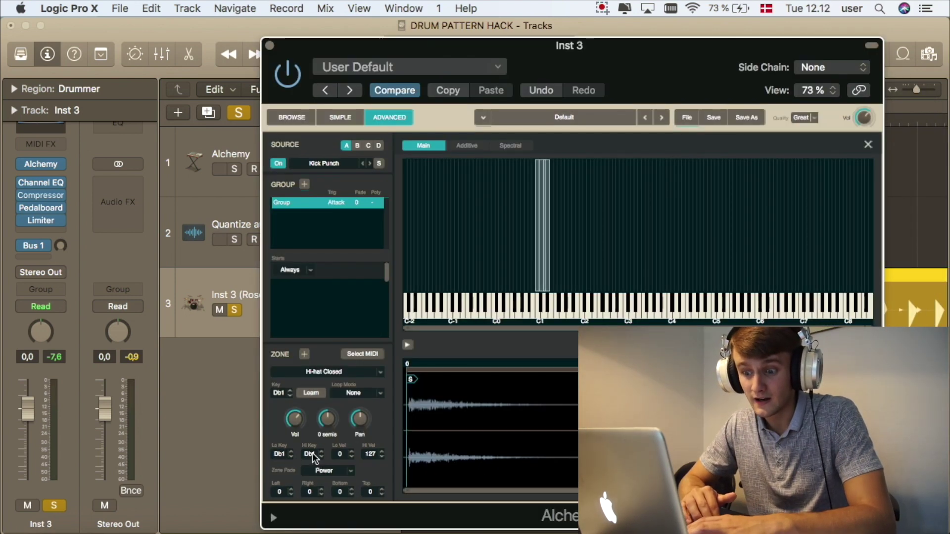
left_click_drag(312, 454, 289, 440)
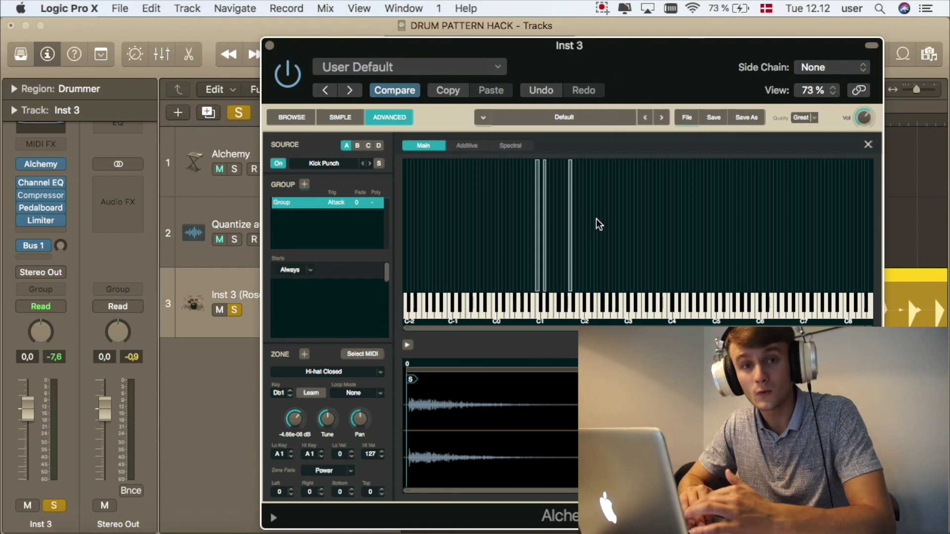
key("space")
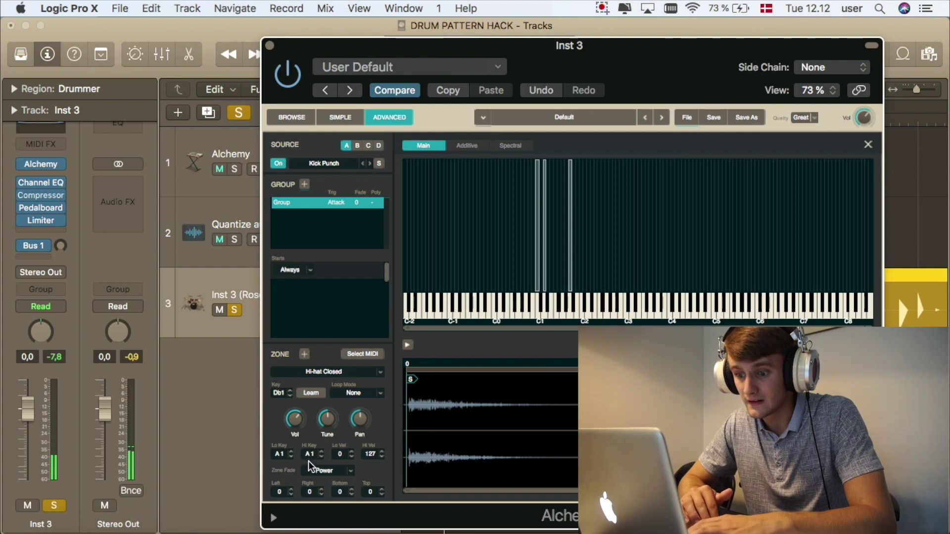
left_click_drag(280, 454, 311, 466)
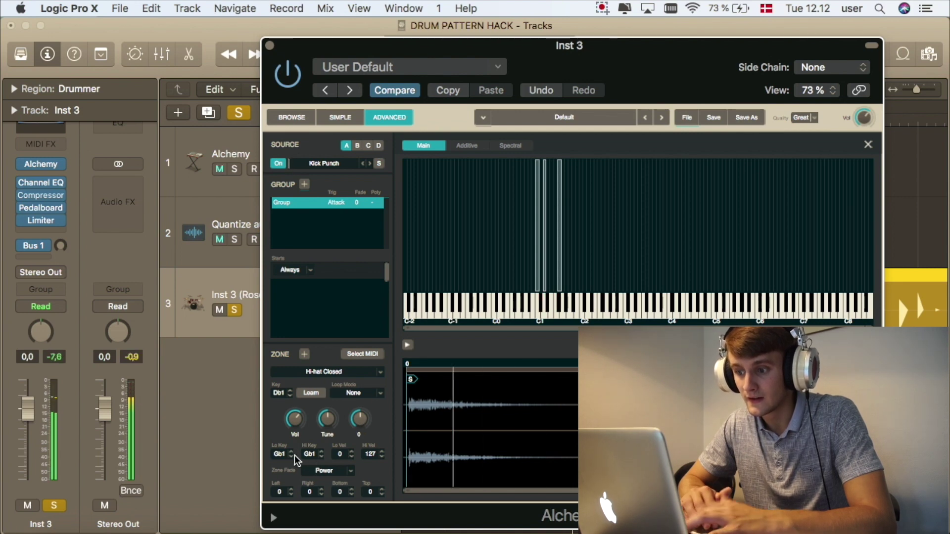
Step: Set the Rattle Snare zone's low and high keys to Db1 and listen to the pattern
left_click(545, 280)
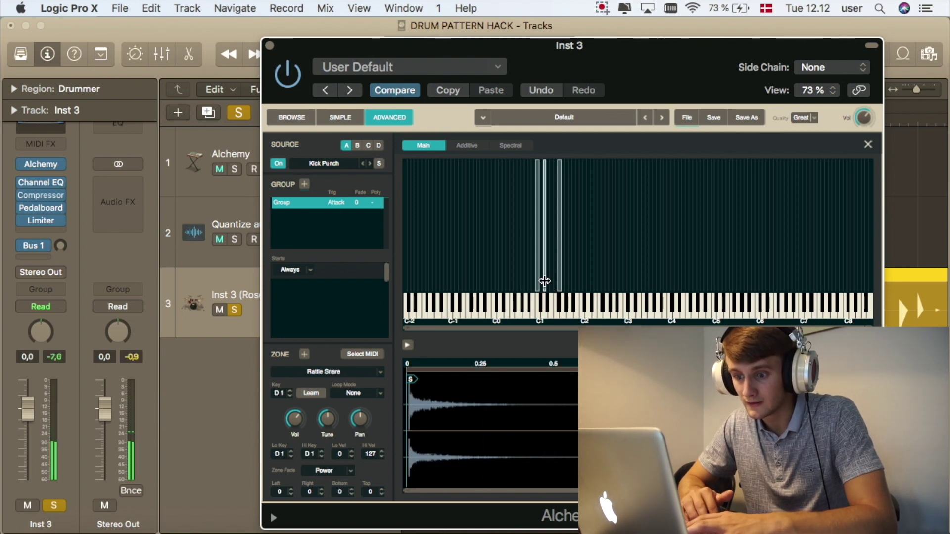
left_click_drag(279, 454, 310, 456)
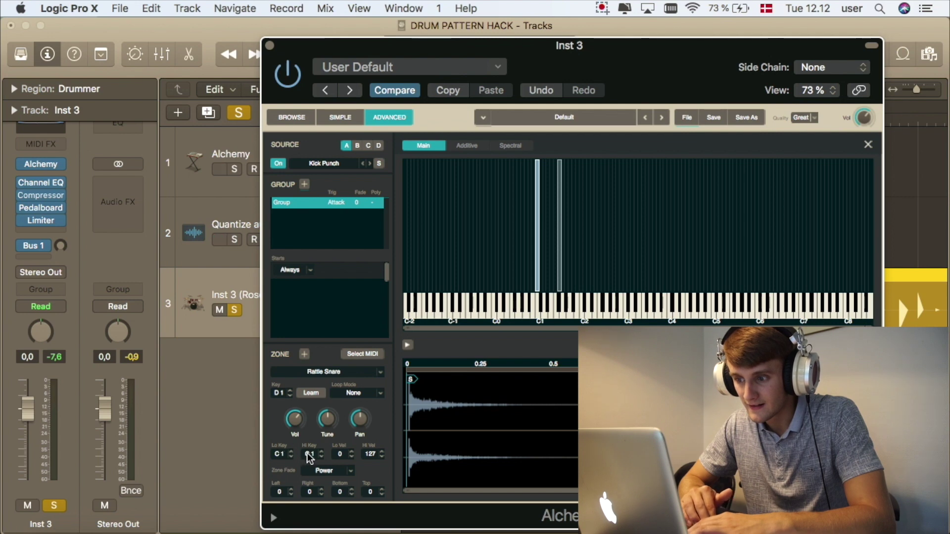
left_click_drag(309, 457, 278, 449)
key("space")
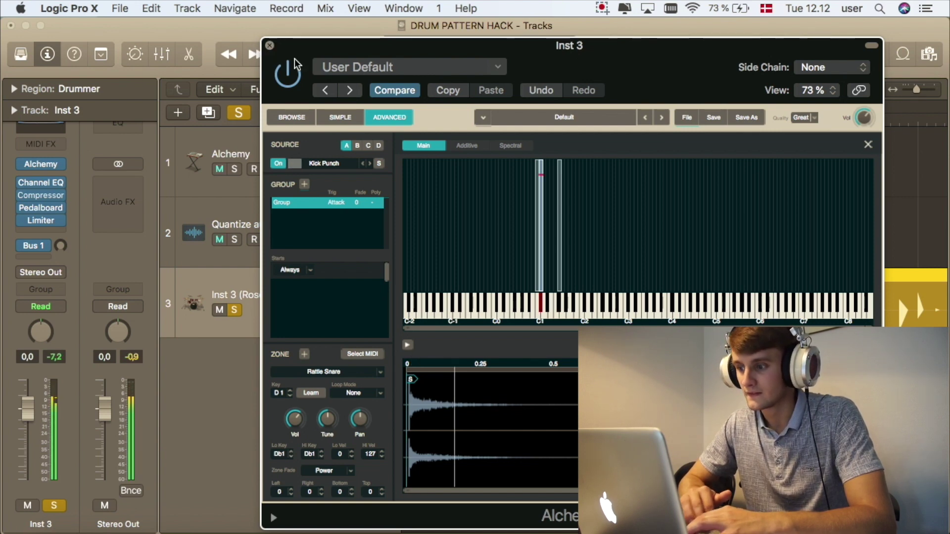
Step: Close the Alchemy window, stop playback and zoom the arrangement out to fit the whole Drummer region
key("super+w")
left_click_drag(916, 90, 905, 89)
key("space")
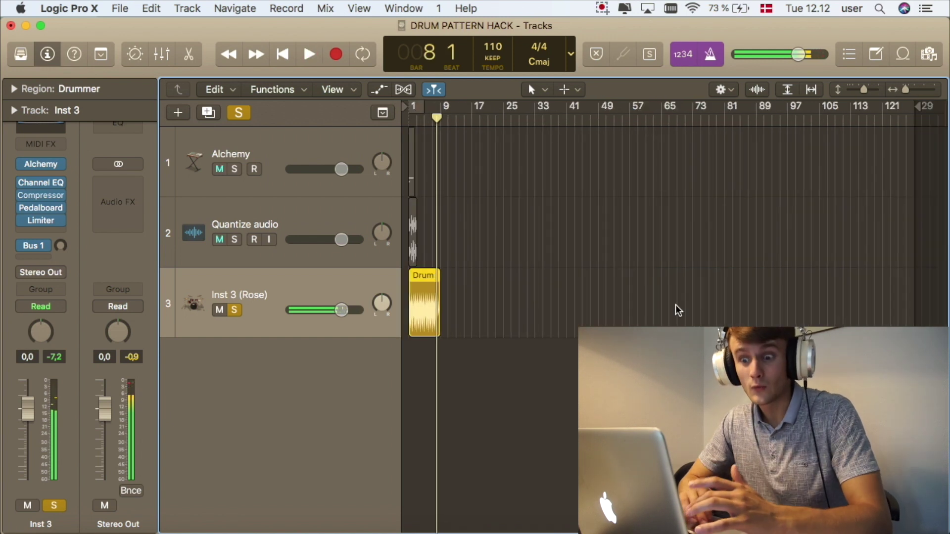
Step: Return the playhead to bar 1 and apply the Flow beat preset to the Inst 3 Drummer region
double_click(433, 297)
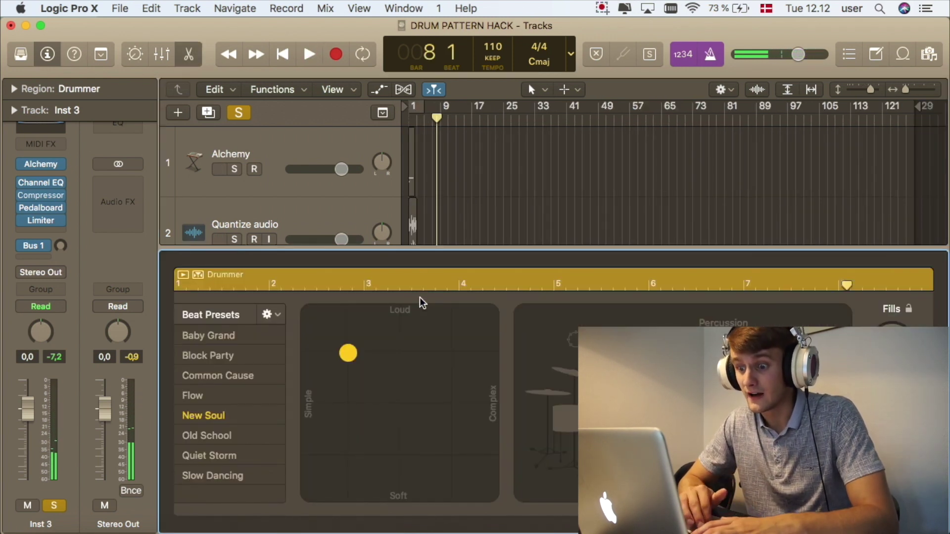
key("Return")
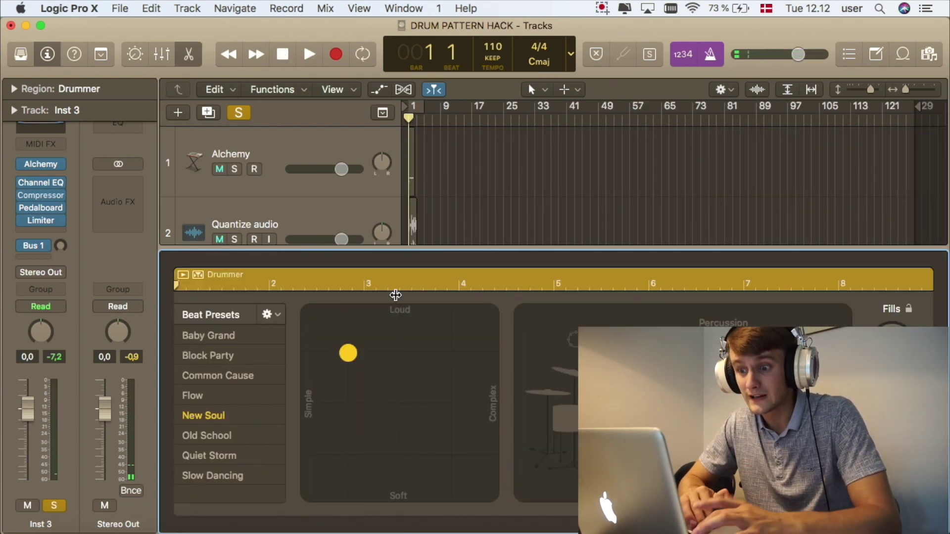
left_click(198, 56)
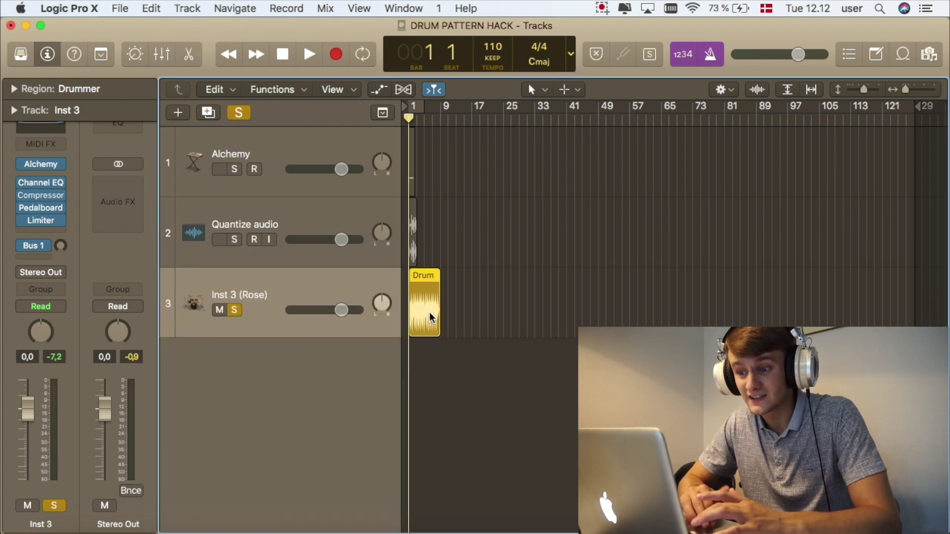
double_click(429, 313)
left_click(213, 387)
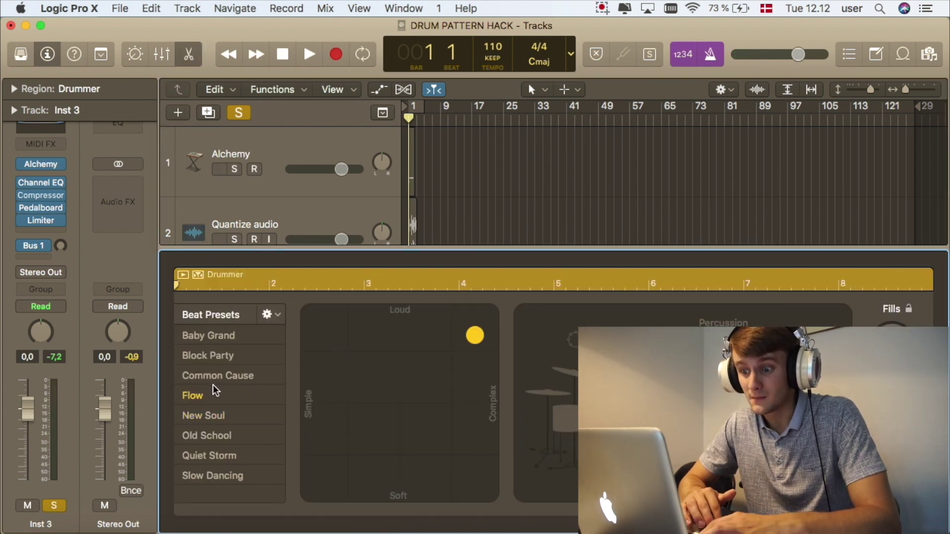
Step: Play the Flow pattern from bar 1 and turn off the metronome click
key("space")
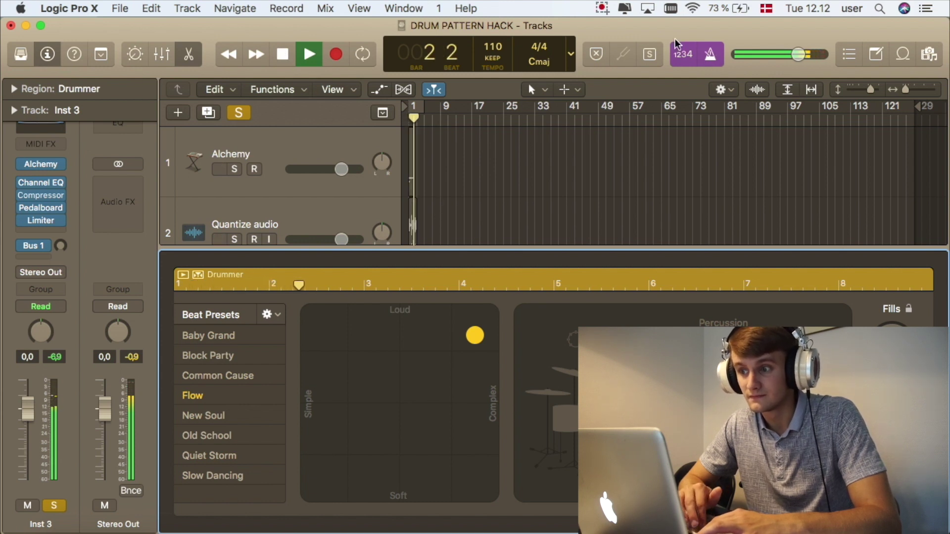
key("space")
key("space")
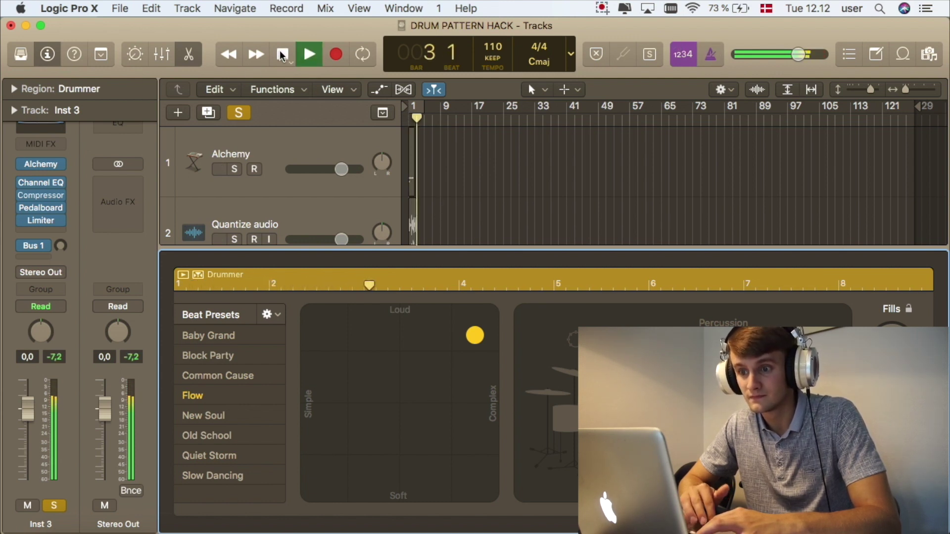
Step: Restart the Flow pattern from bar 1, listen to it and stop playback
left_click(281, 54)
left_click(281, 53)
key("space")
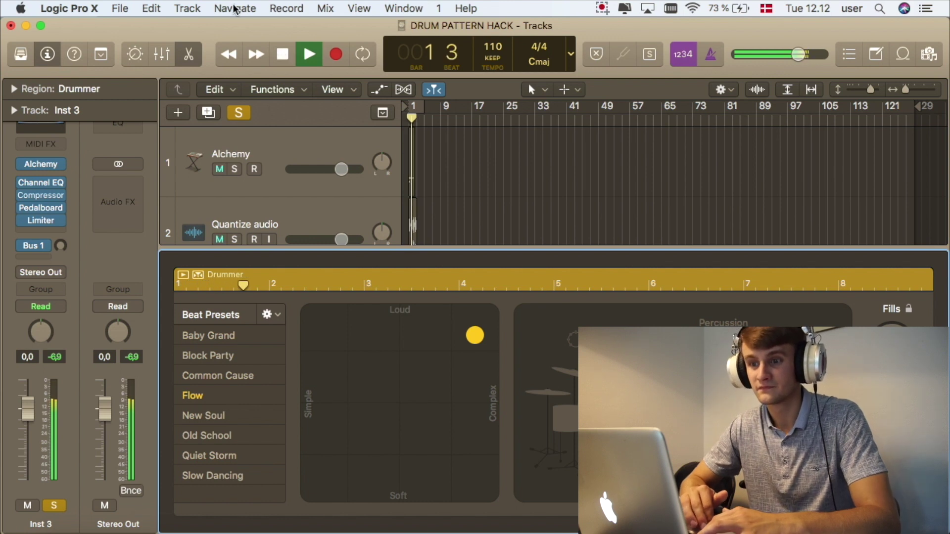
key("space")
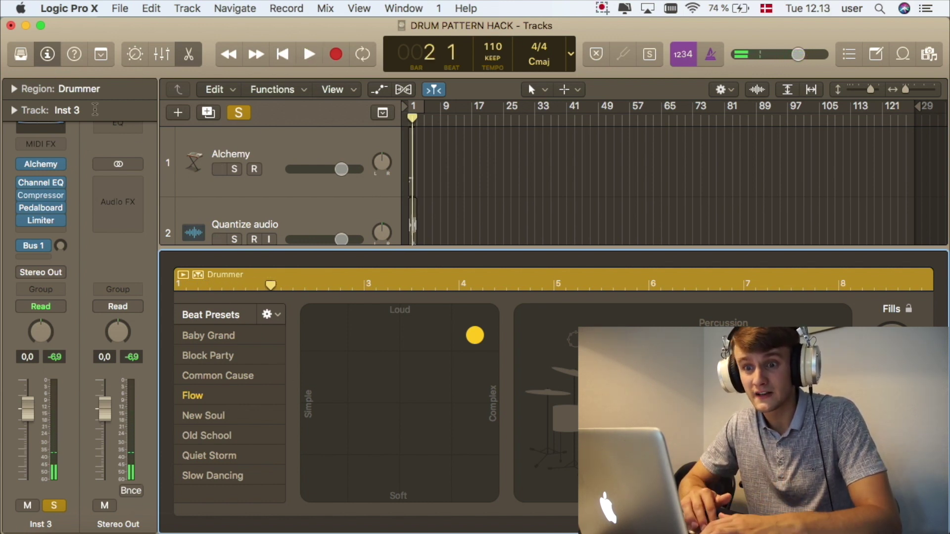
Step: Close the Drummer editor and add a second Drummer region directly after the first on the Inst 3 track
left_click(22, 54)
left_click(189, 53)
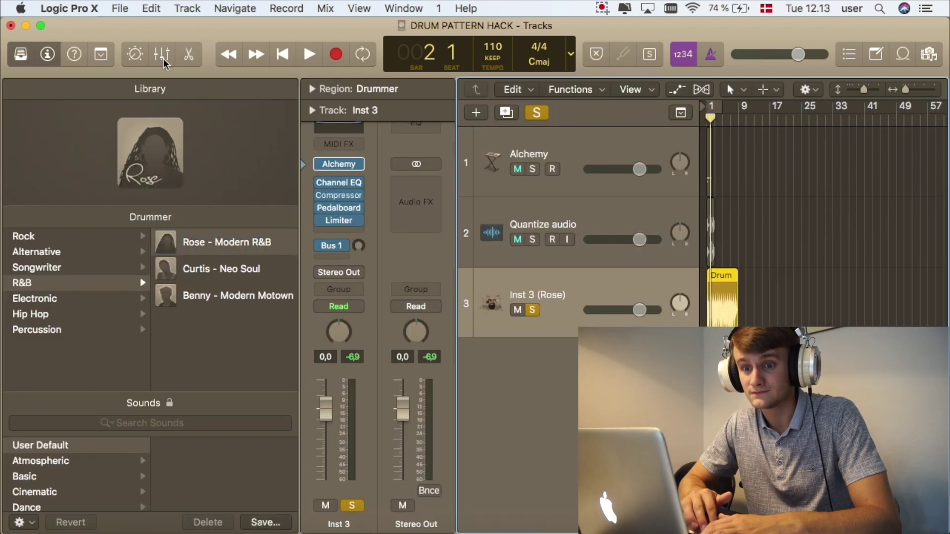
left_click(23, 54)
left_click_drag(452, 305, 459, 304)
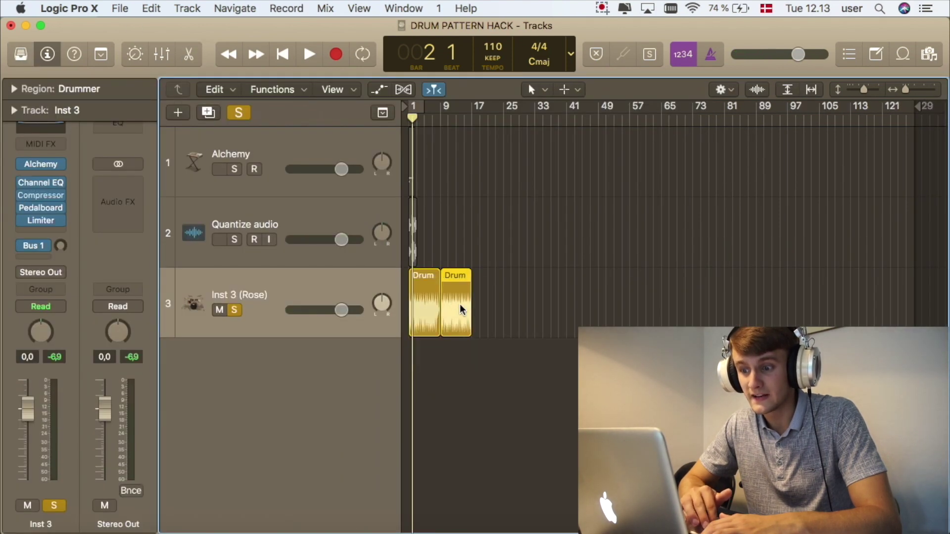
Step: Apply the Slow Dancing beat preset to the first Drummer region and close its editor
double_click(429, 298)
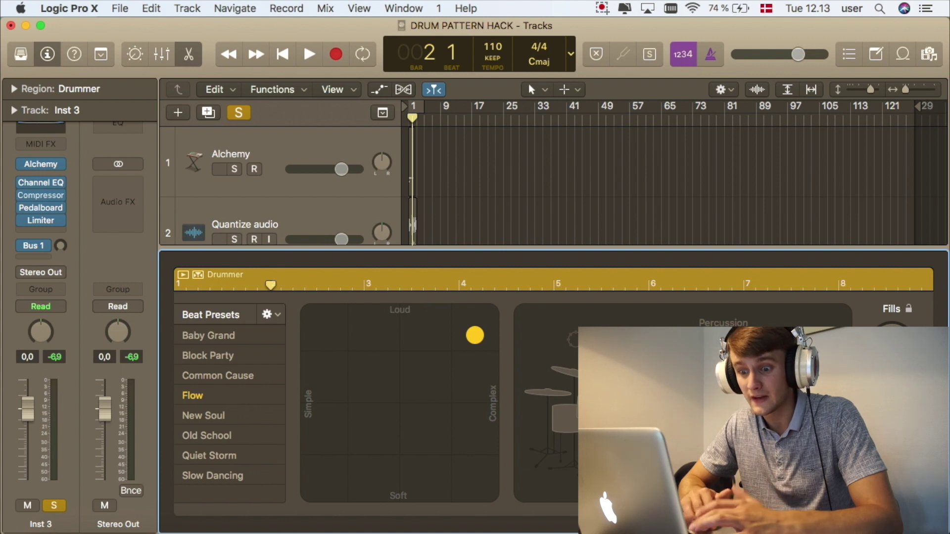
left_click(262, 474)
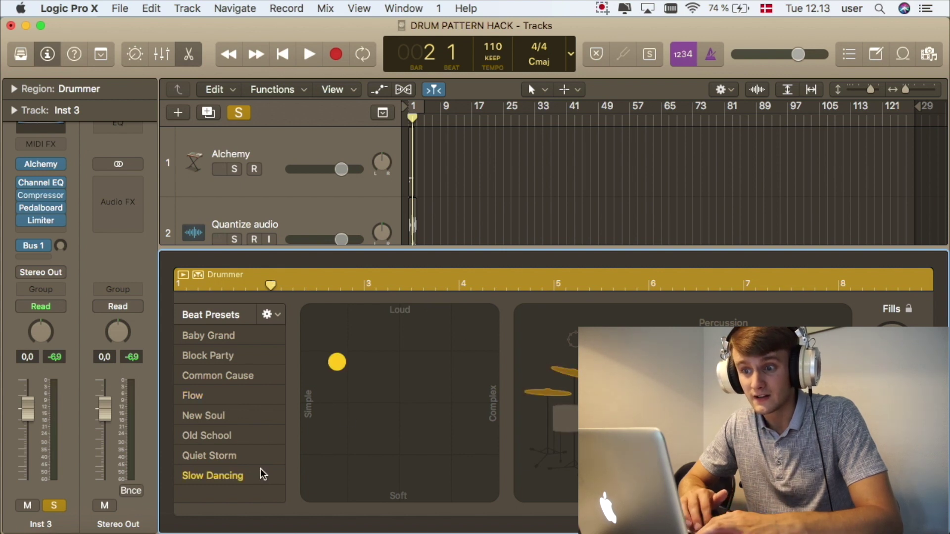
left_click(405, 243)
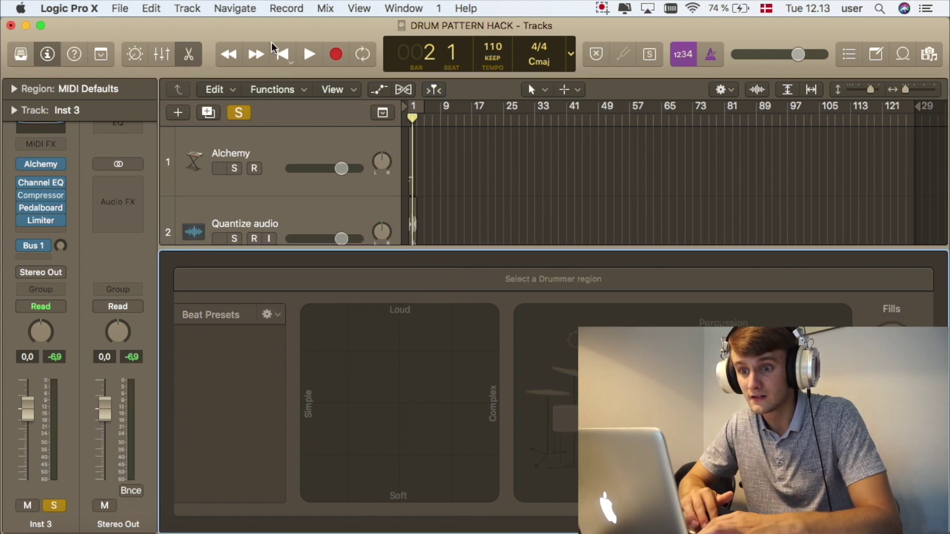
left_click(193, 56)
Step: Play the arrangement and move the first Drummer region's puck to the loud, complex corner of the XY pad
key("space")
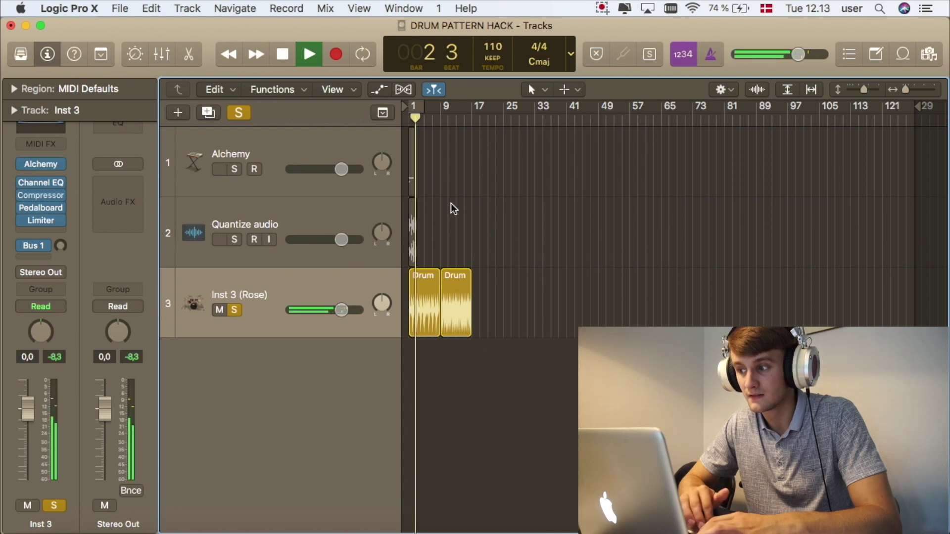
left_click_drag(892, 88, 915, 88)
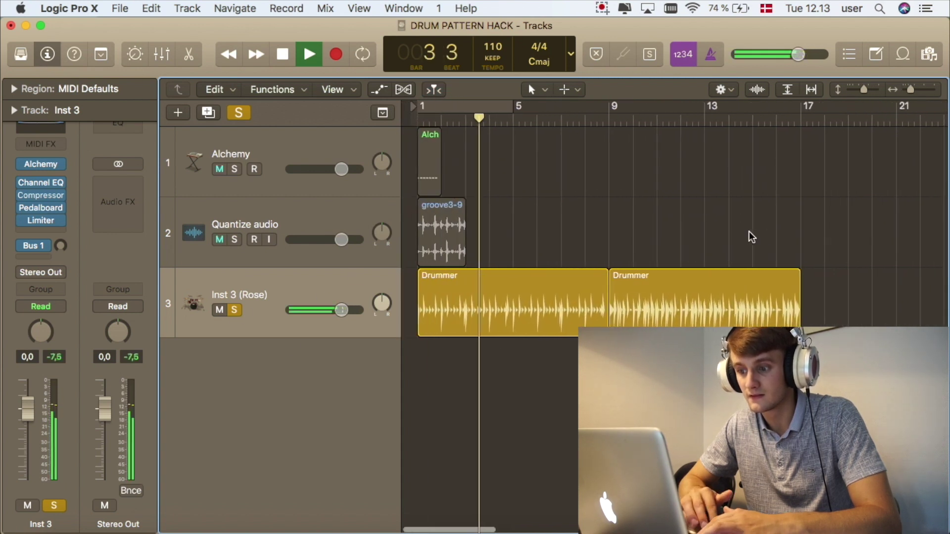
double_click(483, 299)
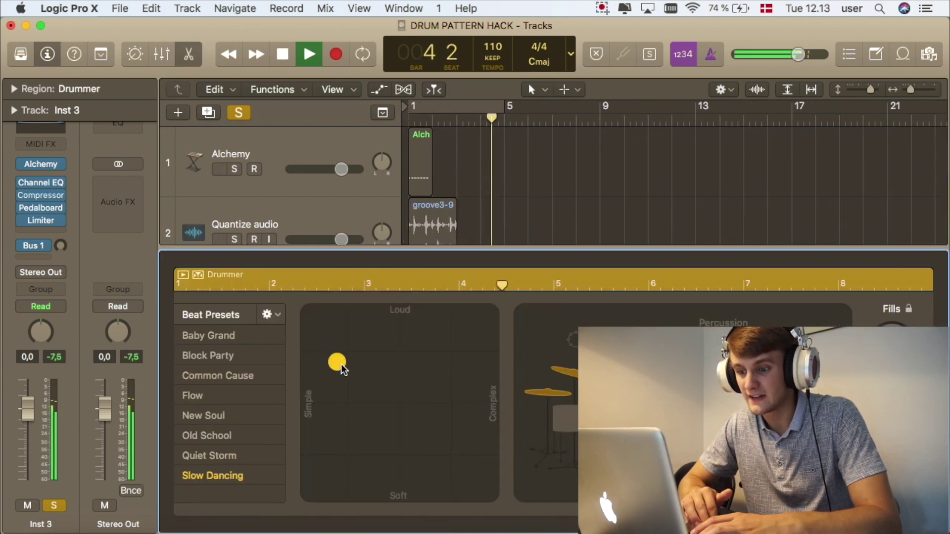
left_click_drag(343, 370, 495, 302)
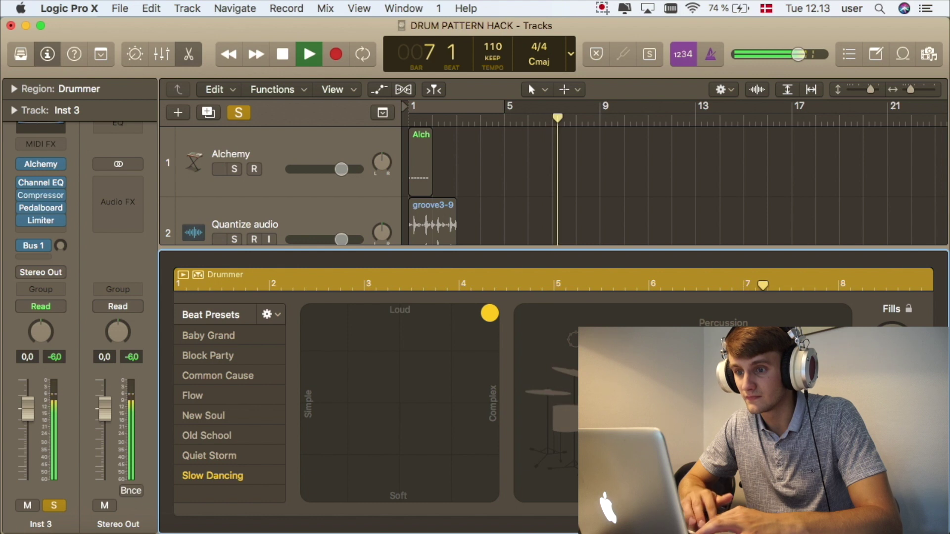
Step: Listen to the changed Drummer pattern from bar 1, stop playback and close the Drummer editor
key("Return")
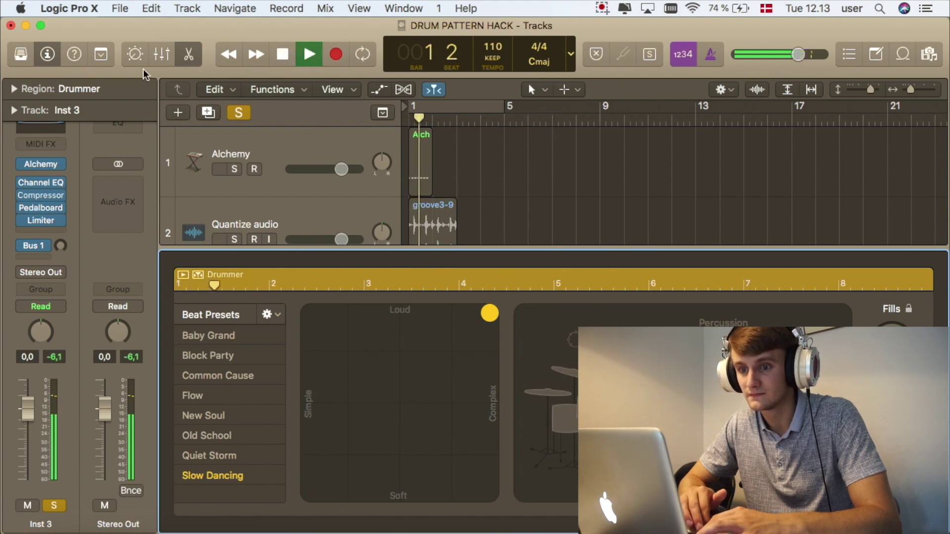
key("e")
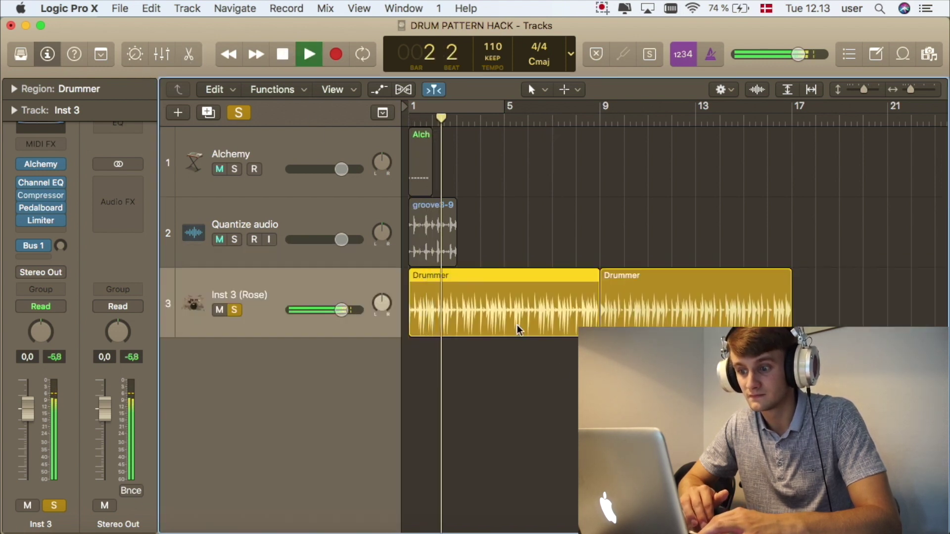
double_click(503, 309)
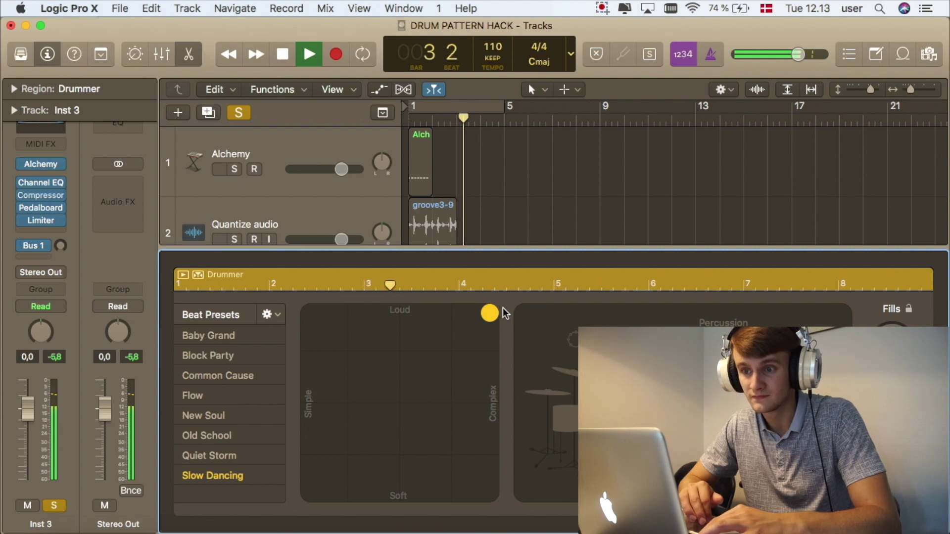
key("space")
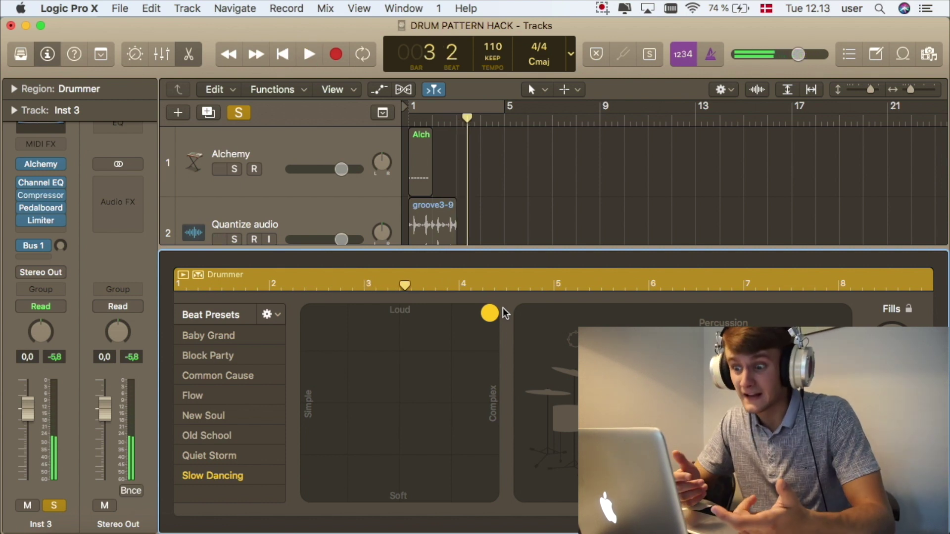
left_click(190, 59)
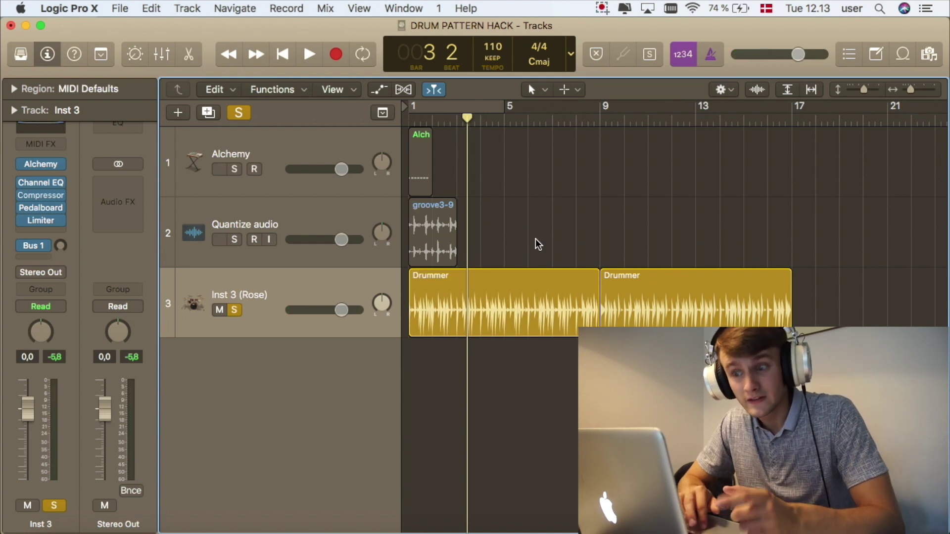
Step: Copy the first Drummer region to the Alchemy track at bar 5 as MIDI and solo that track
left_click(486, 317)
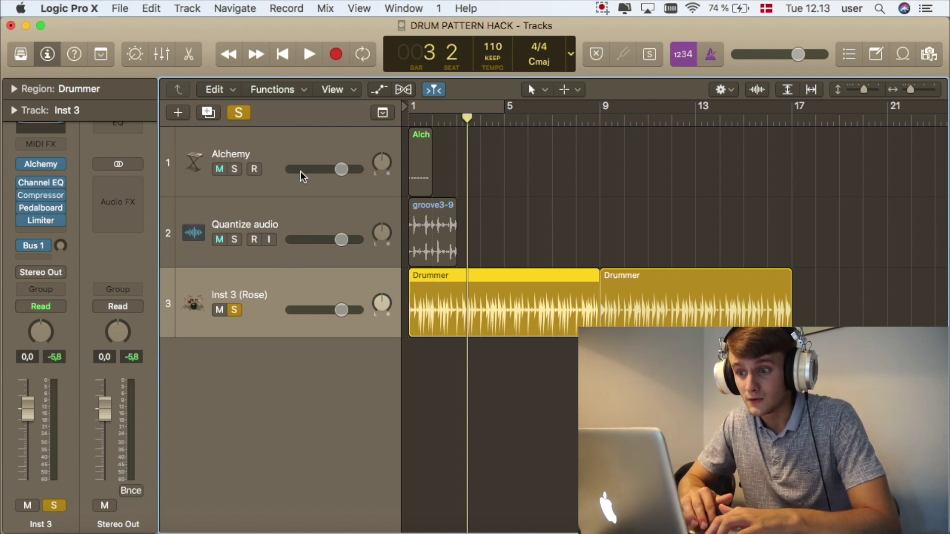
left_click(439, 159)
left_click_drag(467, 127, 504, 124)
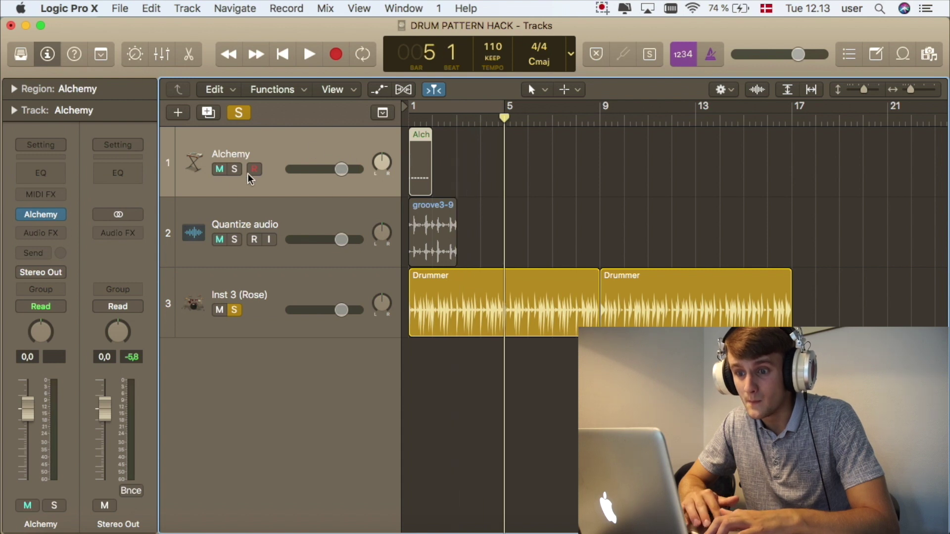
left_click(234, 170)
key("super+v")
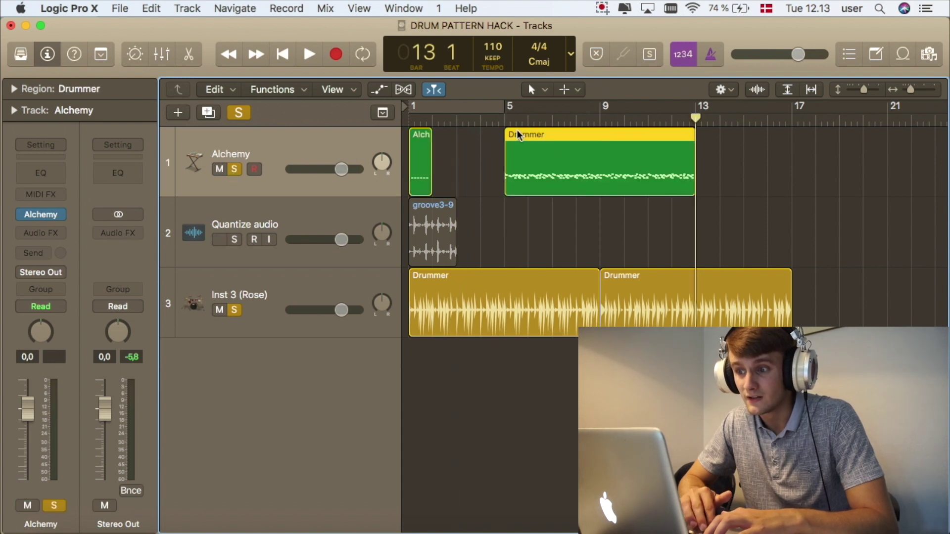
Step: Examine the notes of the pasted Drummer region in the Piano Roll and close the editor
double_click(536, 158)
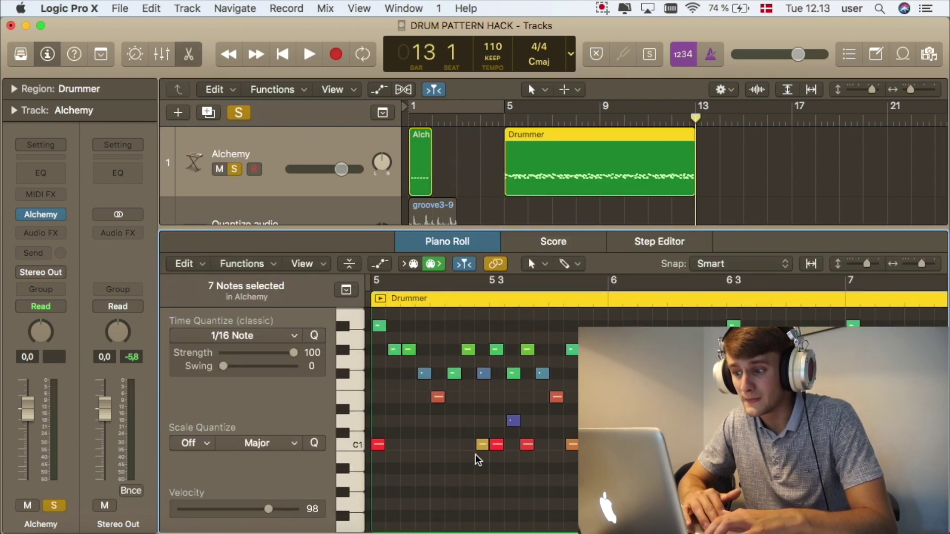
scroll(478, 460, "right", 5)
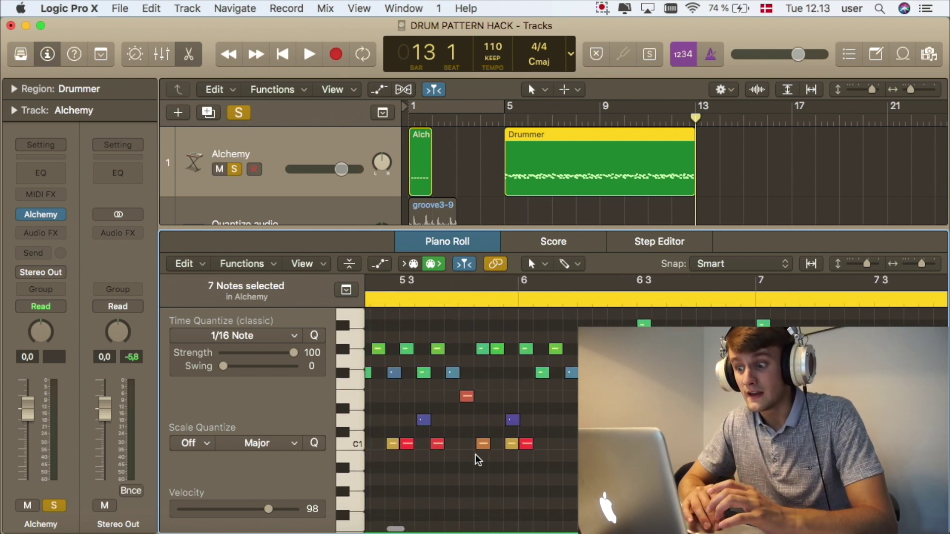
scroll(478, 461, "right", 3)
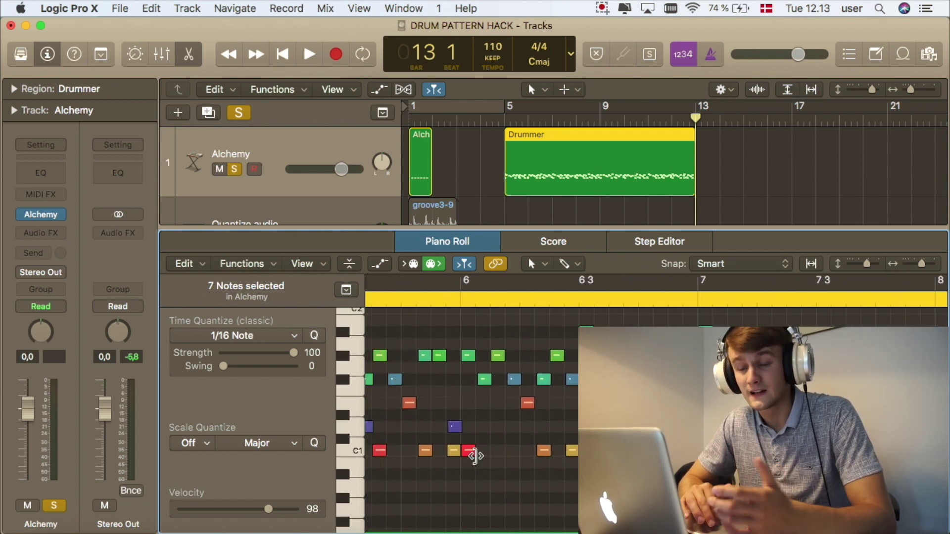
key("p")
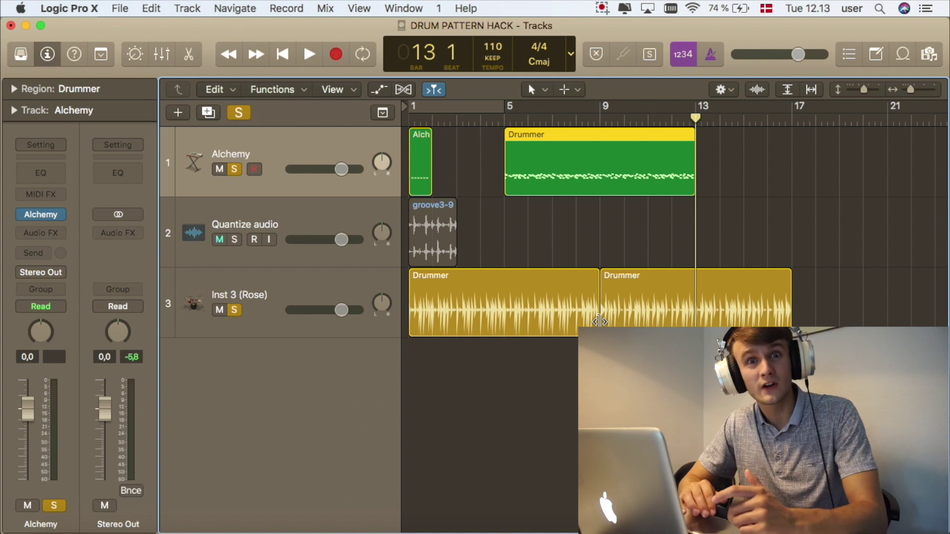